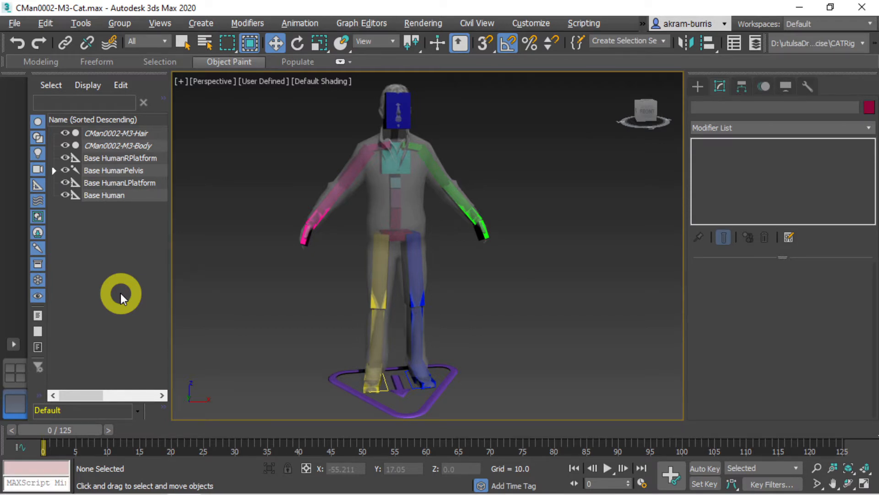
Step: Unfreeze all objects in the scene, including the CMan0002-M3-Hair and CMan0002-M3-Body meshes
left_click(119, 133)
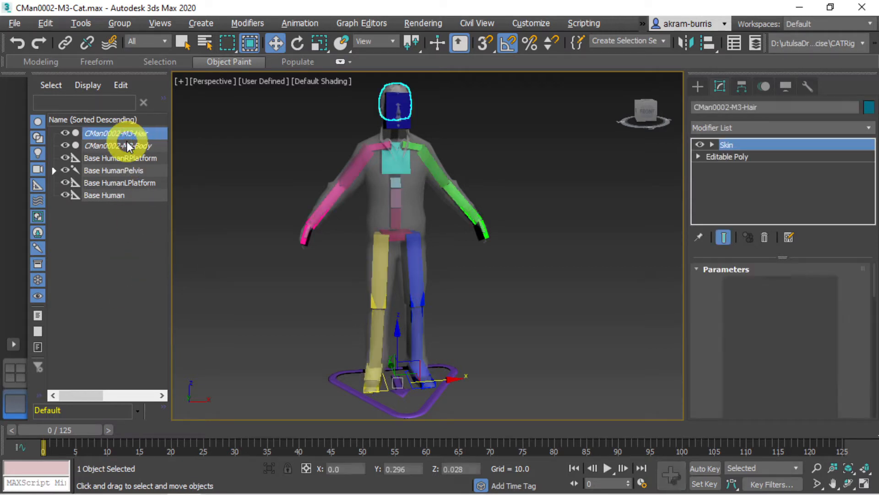
left_click(128, 145)
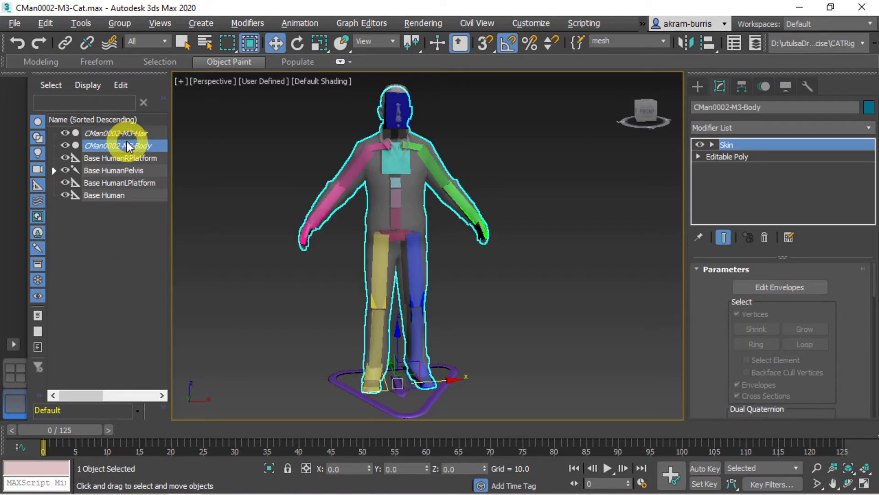
right_click(128, 145)
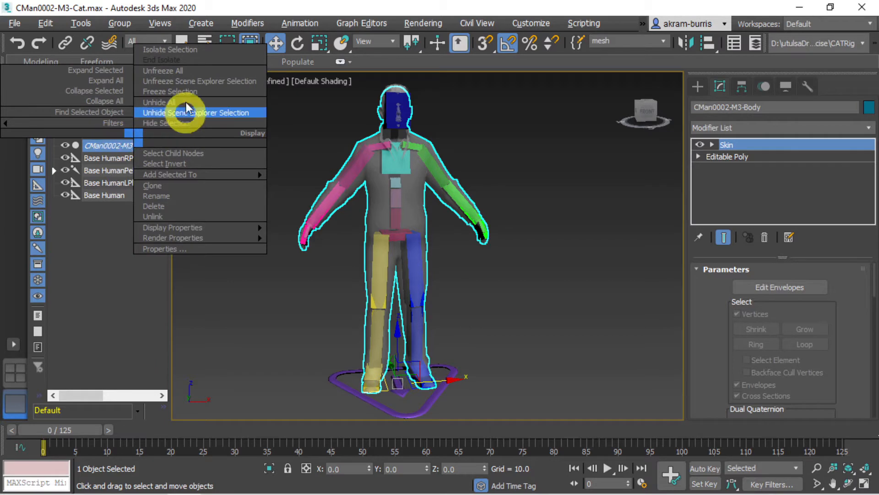
left_click(188, 71)
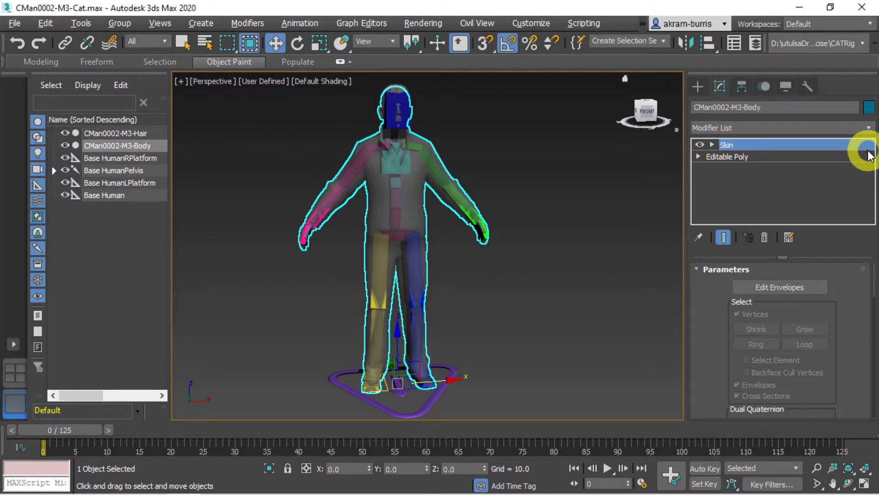
Step: Delete the existing Skin modifier from CMan0002-M3-Body and apply a fresh Skin modifier above Editable Poly
left_click(764, 239)
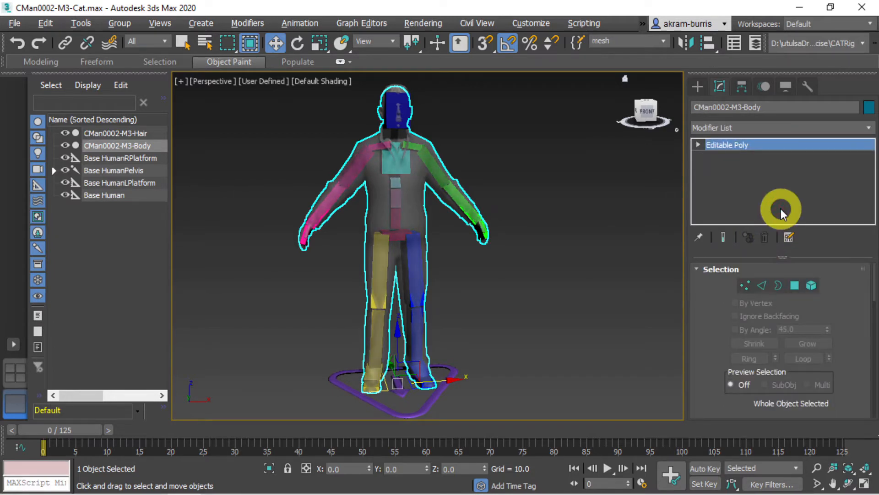
left_click(869, 128)
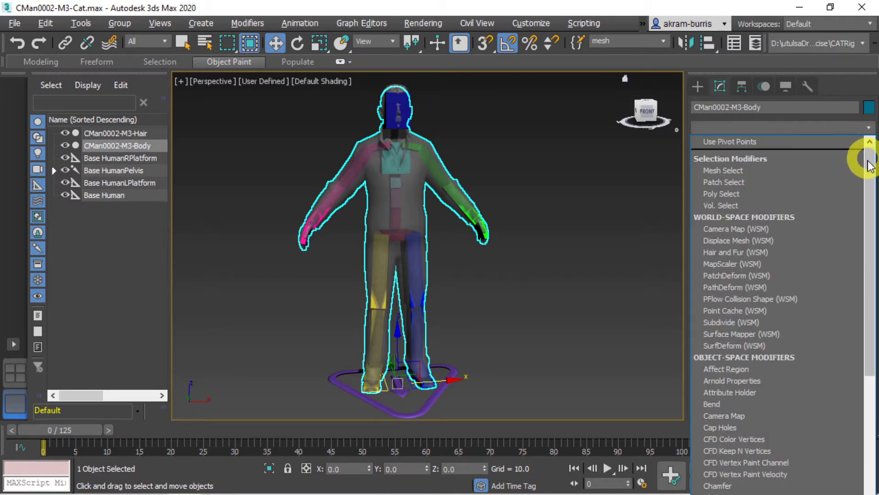
left_click_drag(869, 157, 871, 455)
left_click(788, 410)
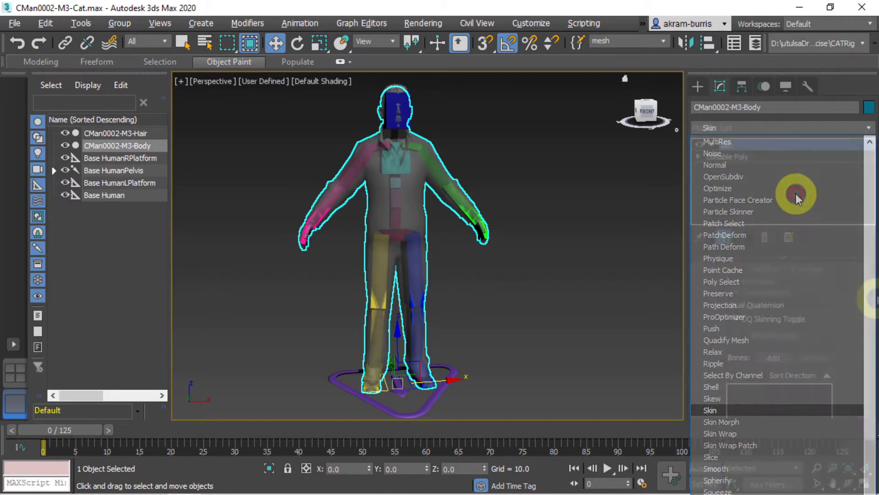
Step: Add Base HumanPelvis and its entire child hierarchy as bones of the body's Skin modifier
left_click_drag(875, 266, 876, 308)
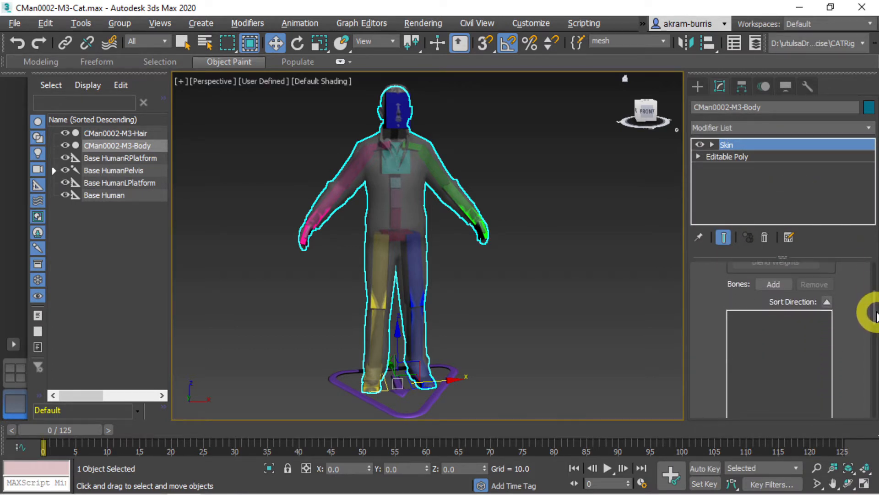
left_click(766, 283)
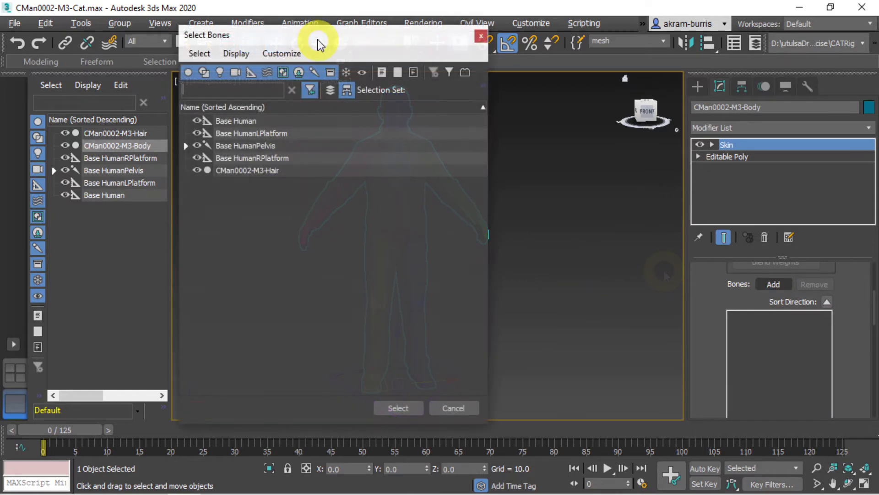
left_click_drag(320, 44, 437, 42)
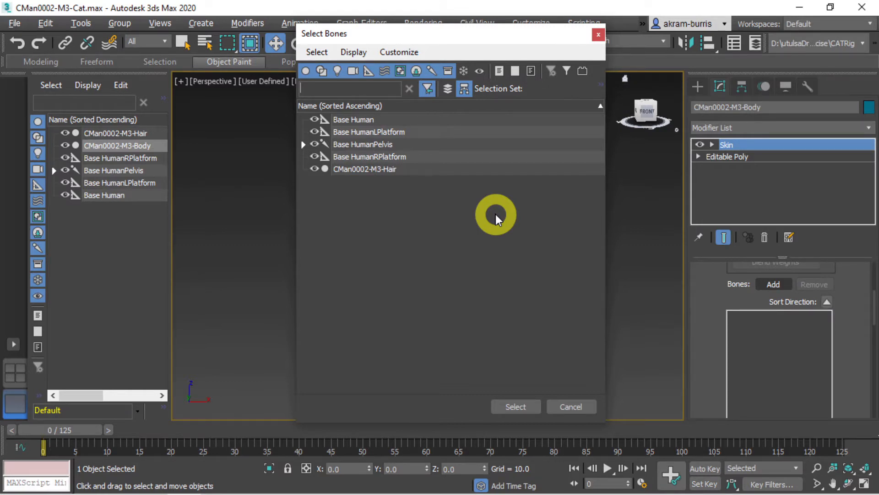
left_click(303, 144)
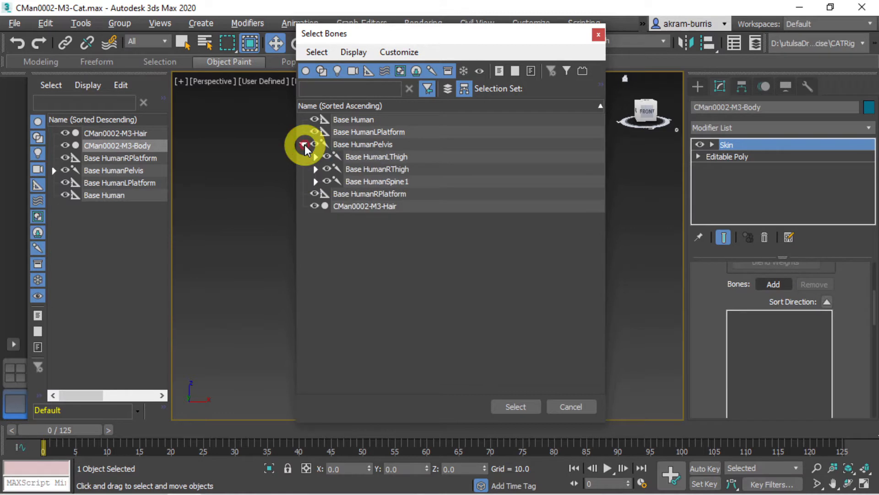
left_click(355, 146)
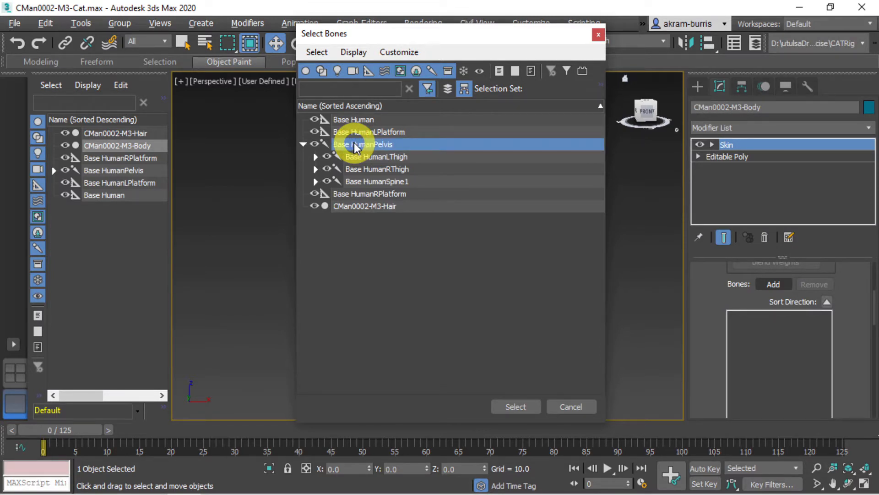
double_click(356, 145)
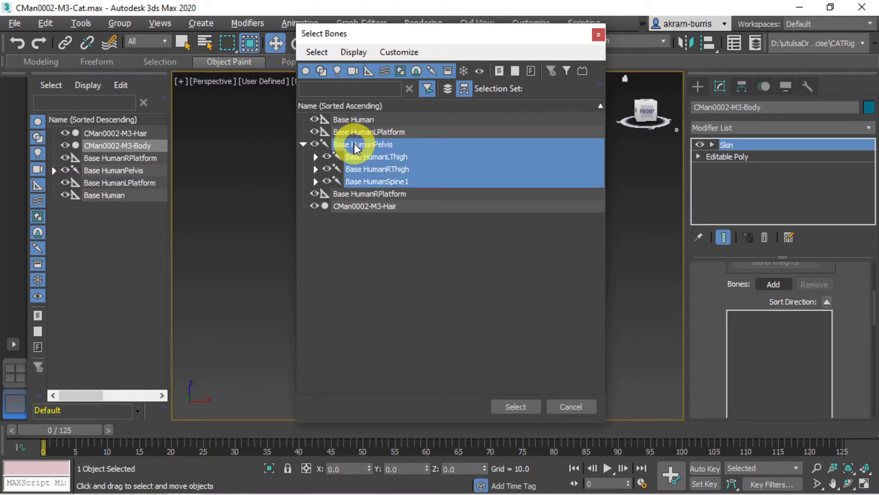
left_click(316, 158)
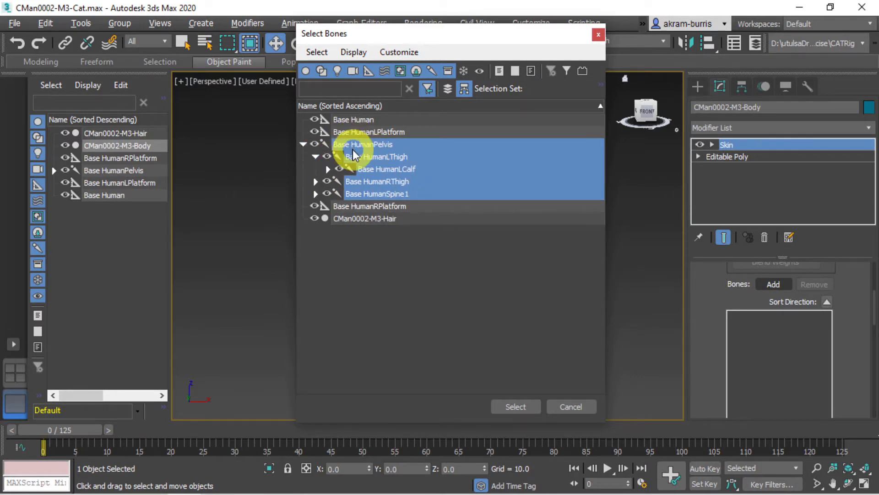
left_click(516, 406)
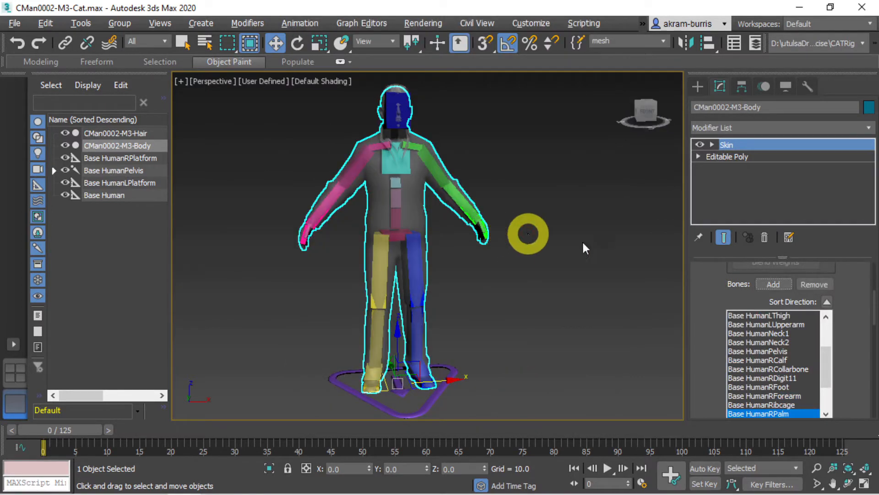
Step: Open the Schematic View without its floating display options, enlarge the window and frame the whole node hierarchy
scroll(870, 347, "down", 2)
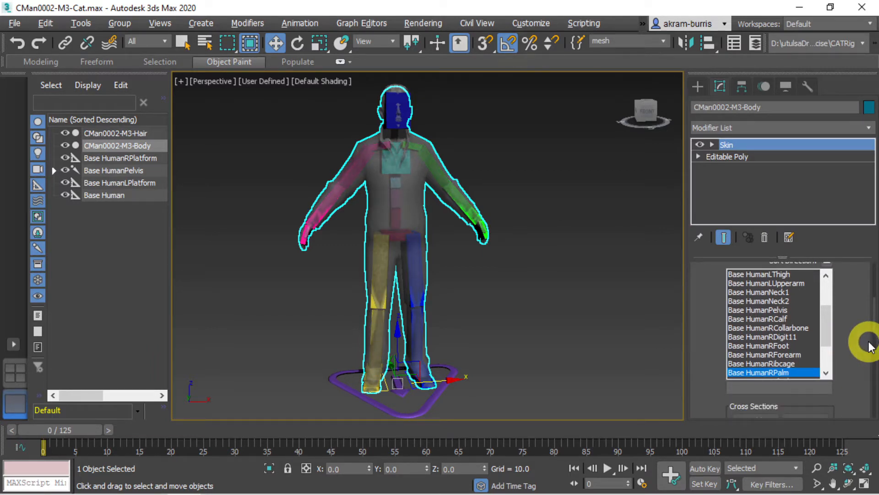
left_click_drag(659, 43, 443, 43)
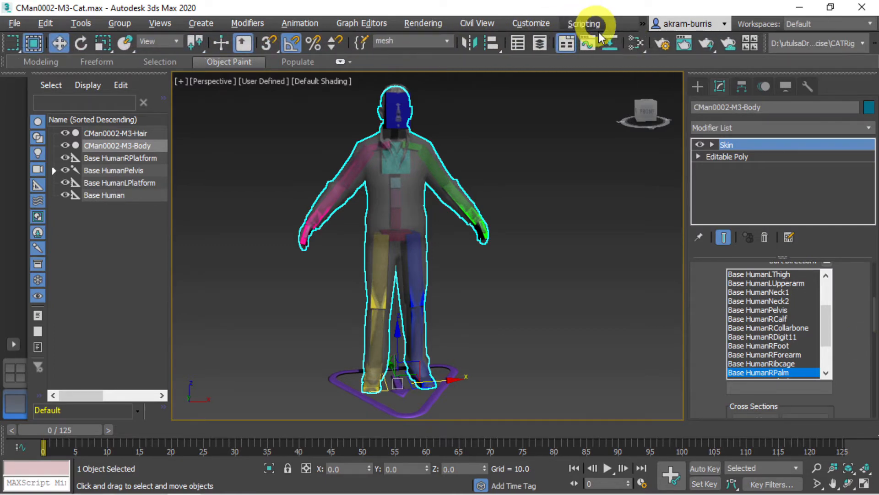
left_click(609, 42)
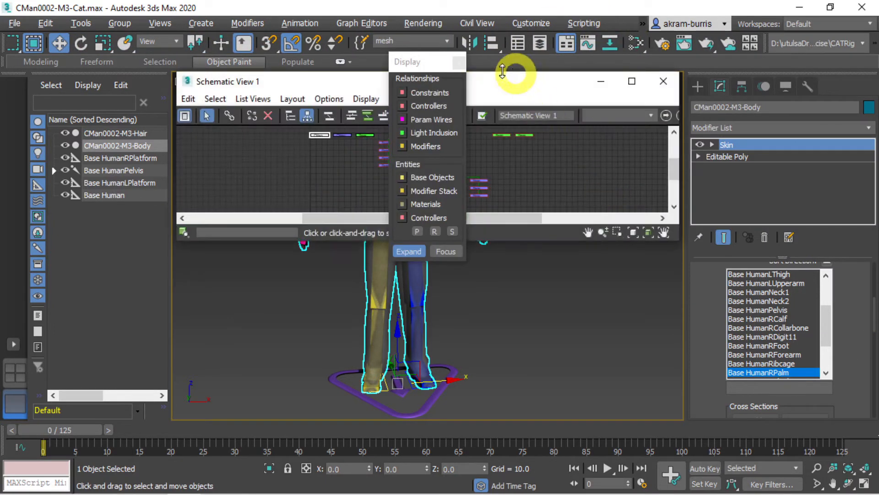
left_click(458, 62)
left_click_drag(491, 83, 485, 101)
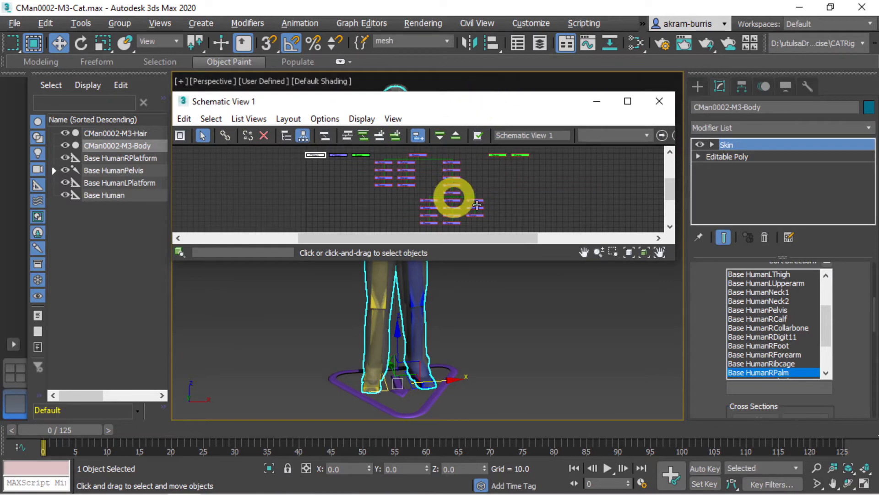
left_click_drag(674, 261, 731, 427)
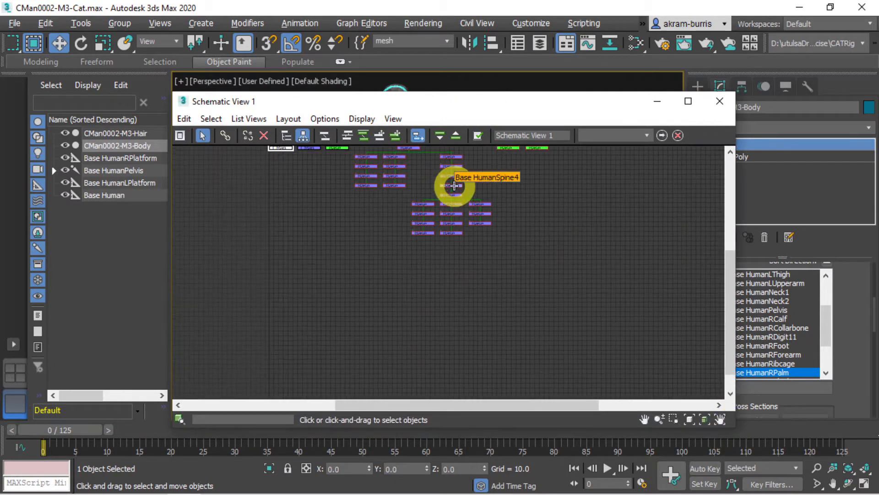
scroll(453, 186, "up", 3)
middle_click_drag(461, 248, 470, 268)
scroll(470, 268, "down", 2)
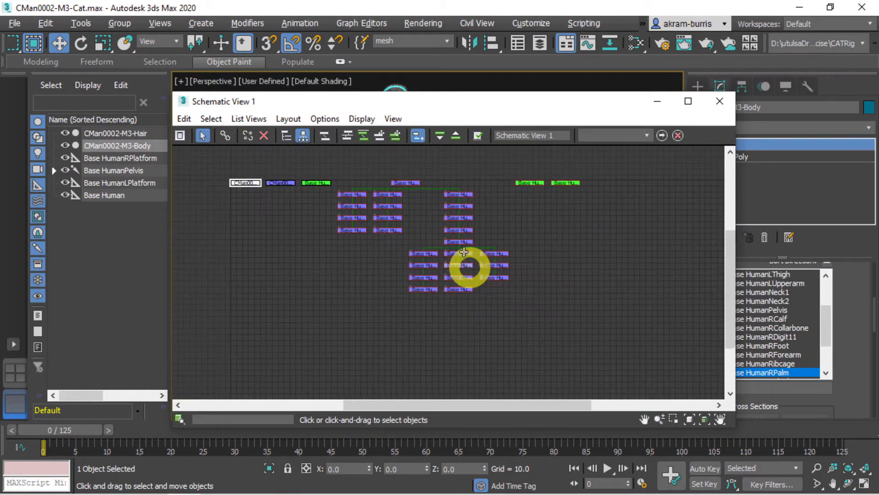
scroll(458, 243, "up", 2)
middle_click_drag(455, 235, 491, 252)
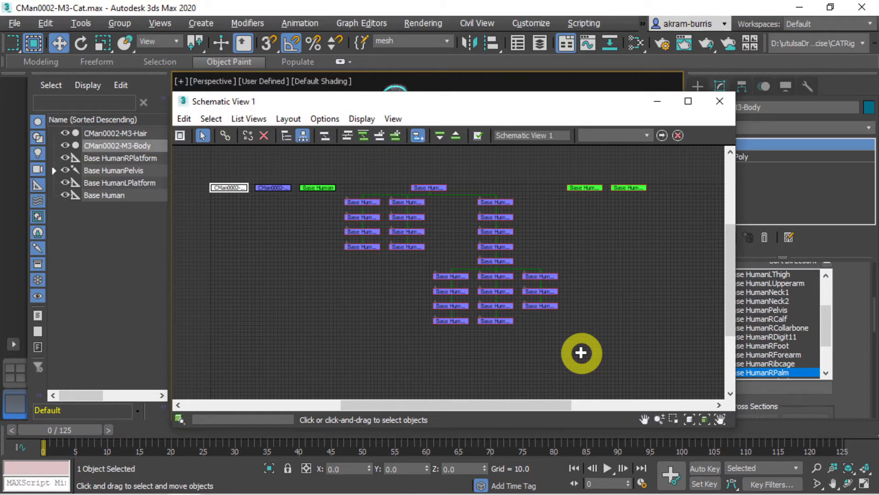
Step: Link the CMan0002-M3-Hair node to the Base HumanHead node as its child and close the Schematic View
left_click(544, 305)
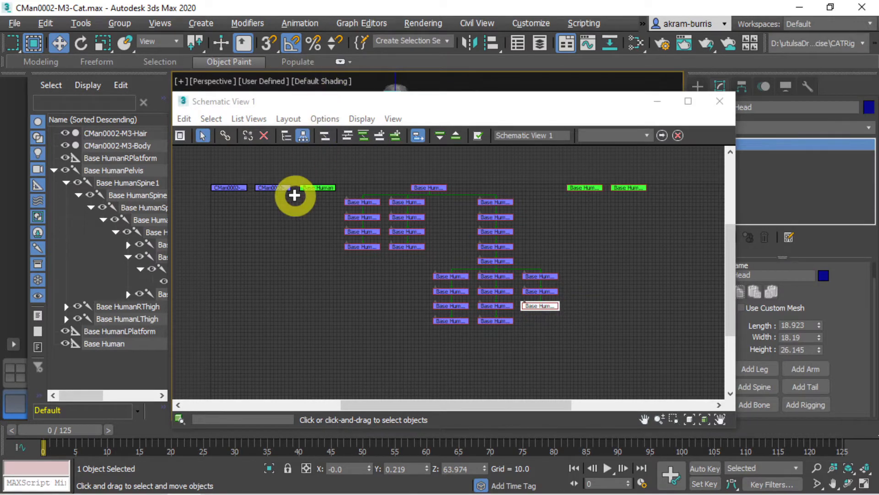
left_click_drag(344, 107, 303, 150)
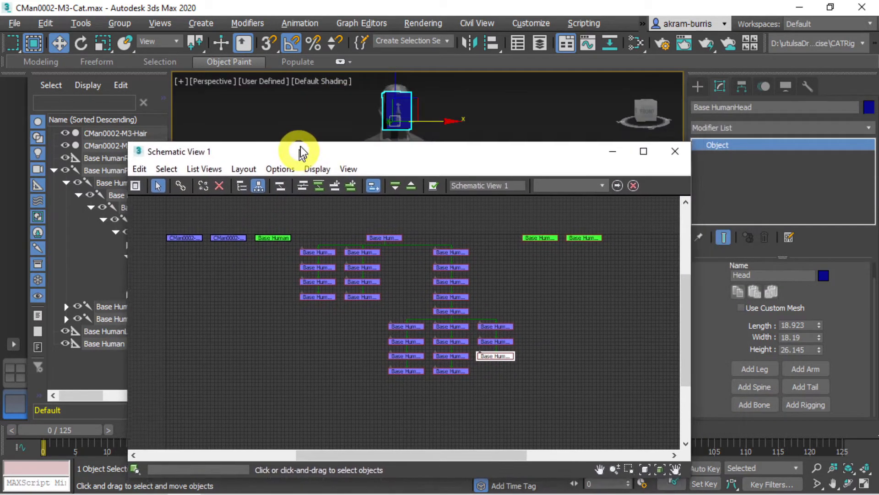
left_click(235, 232)
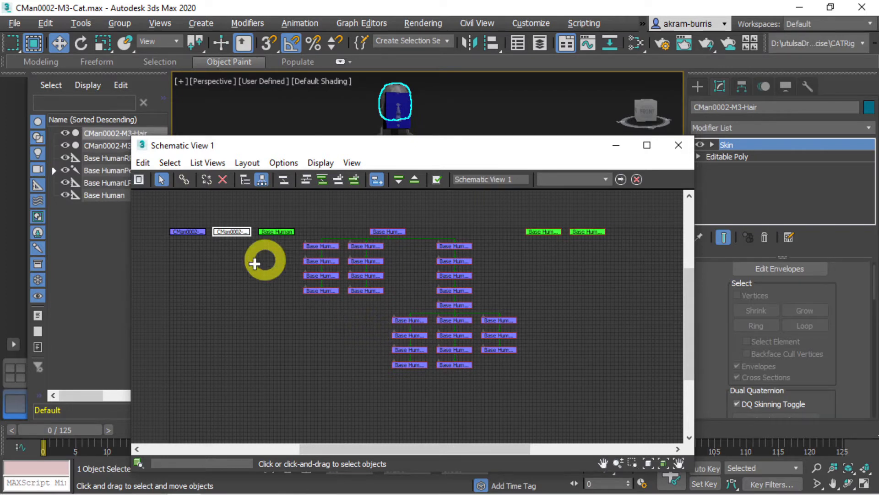
left_click(184, 180)
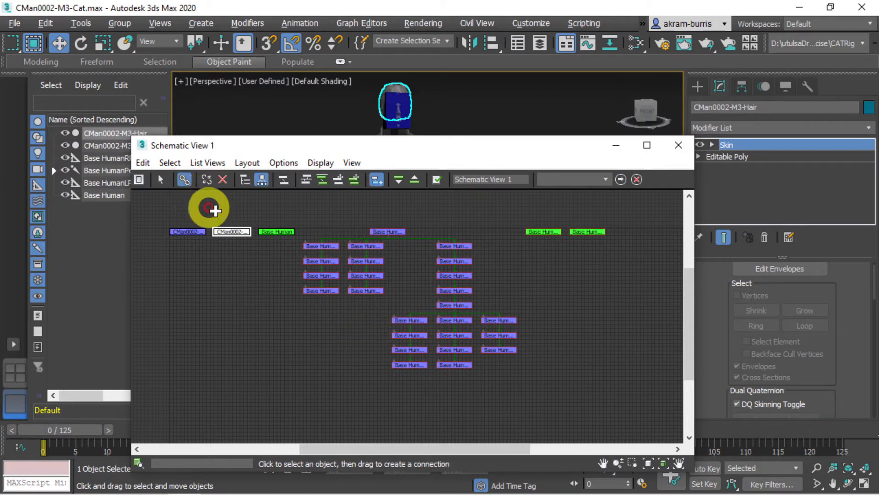
left_click_drag(231, 231, 498, 349)
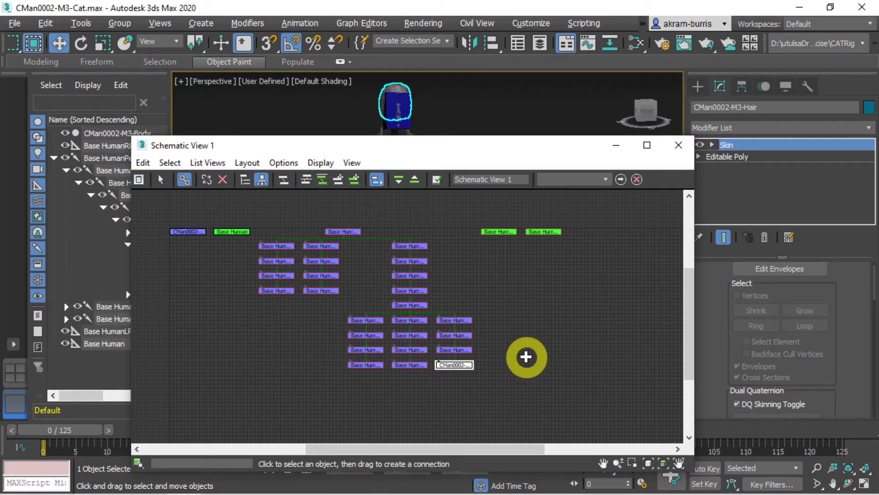
left_click(678, 146)
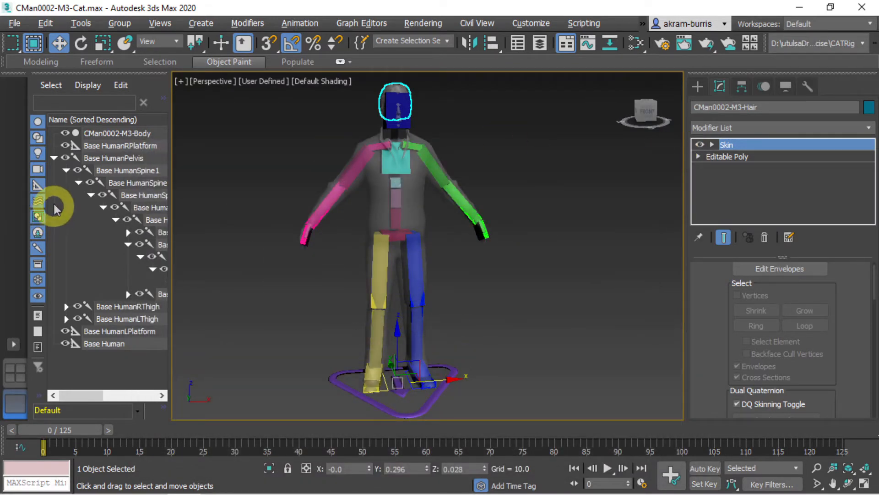
Step: Save a copy of the scene as CMan0002-M3-Cat03.max in the scenes folder
left_click(14, 24)
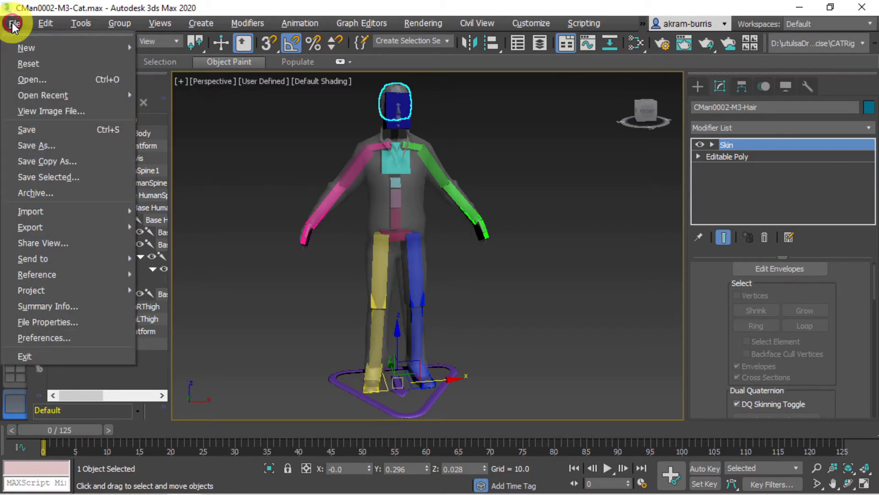
left_click(63, 160)
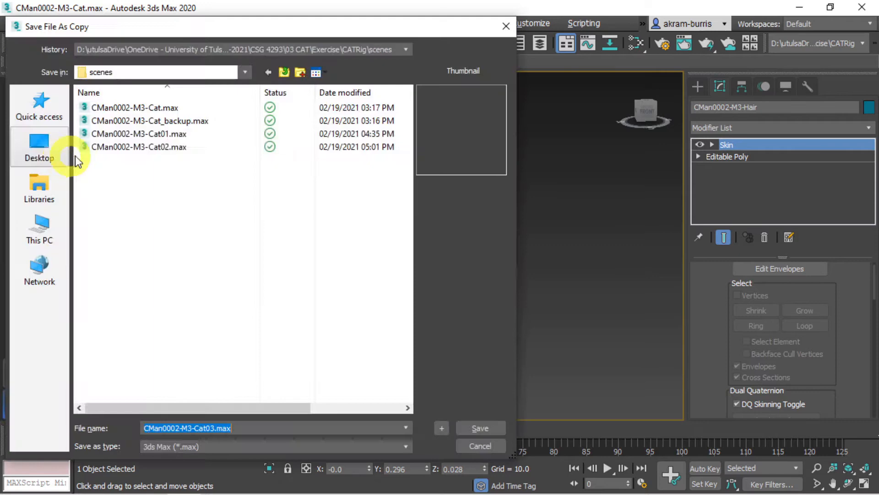
left_click(491, 428)
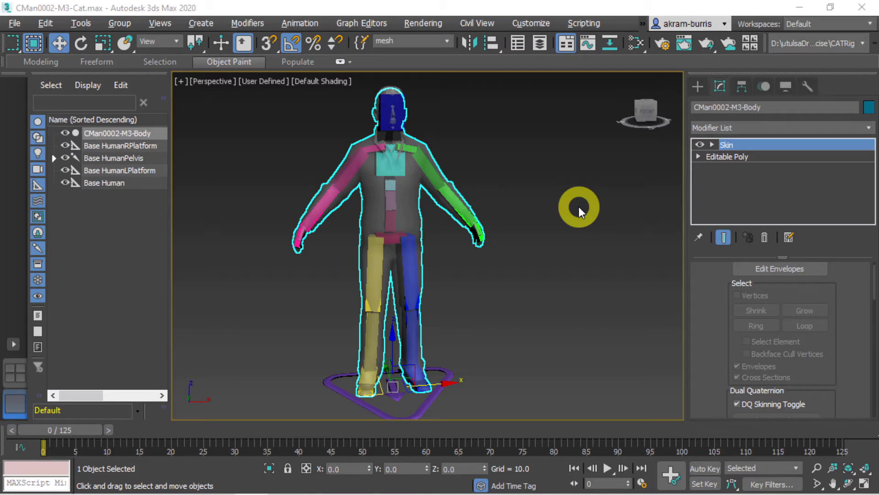
Step: Load all scene materials into the Slate Material Editor and select the uppermost of the three sub-material nodes
left_click(628, 44)
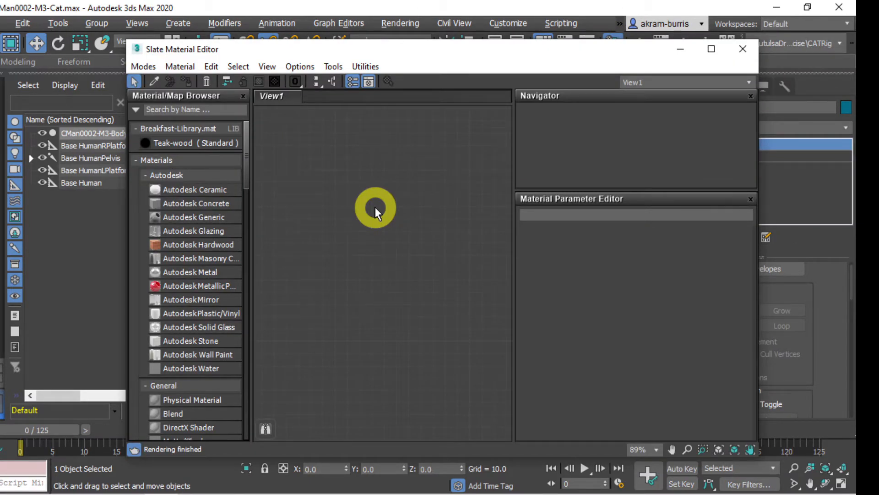
left_click(183, 67)
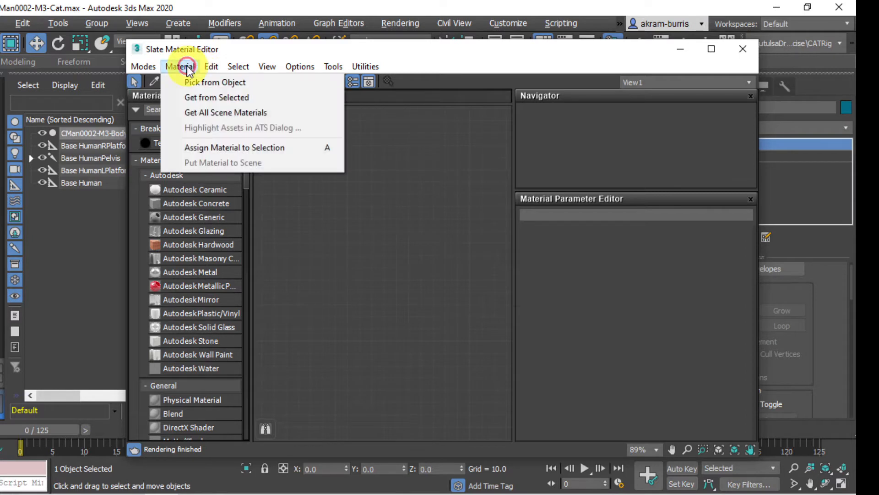
left_click(203, 112)
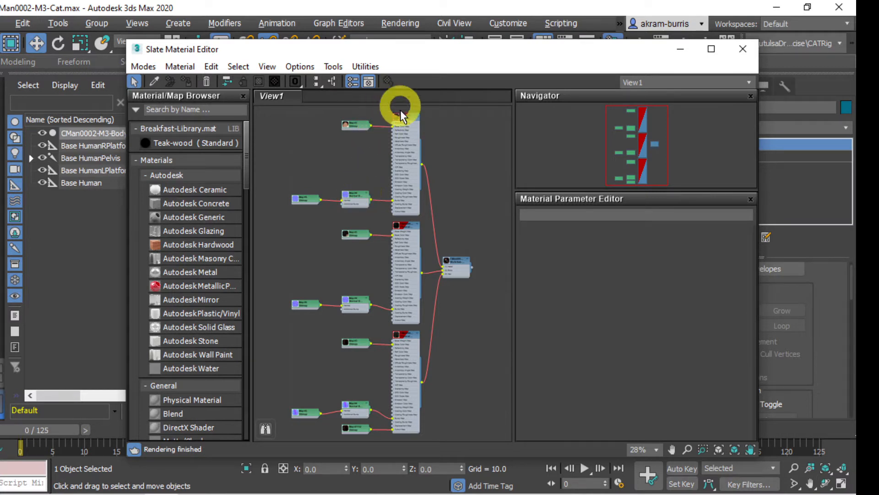
left_click(406, 120)
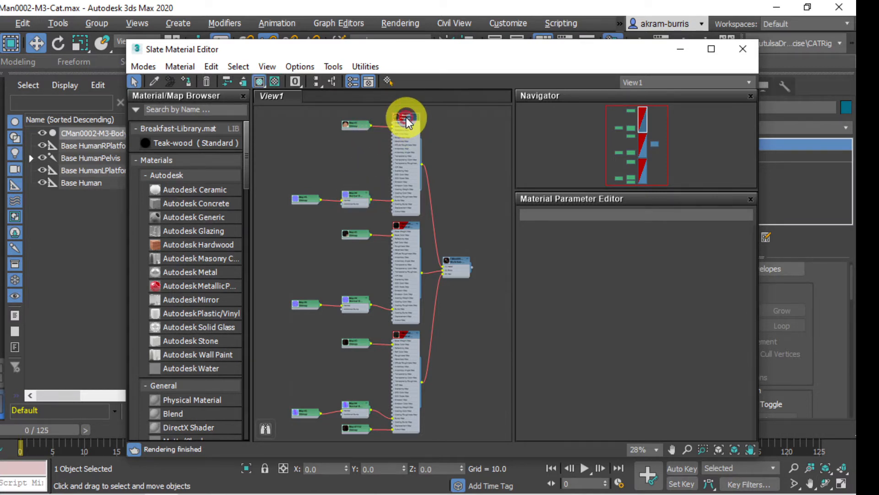
Step: Turn off shaded viewport display for CMan0002-M3-Head and the other two sub-materials, and close the Slate Material Editor
right_click(407, 122)
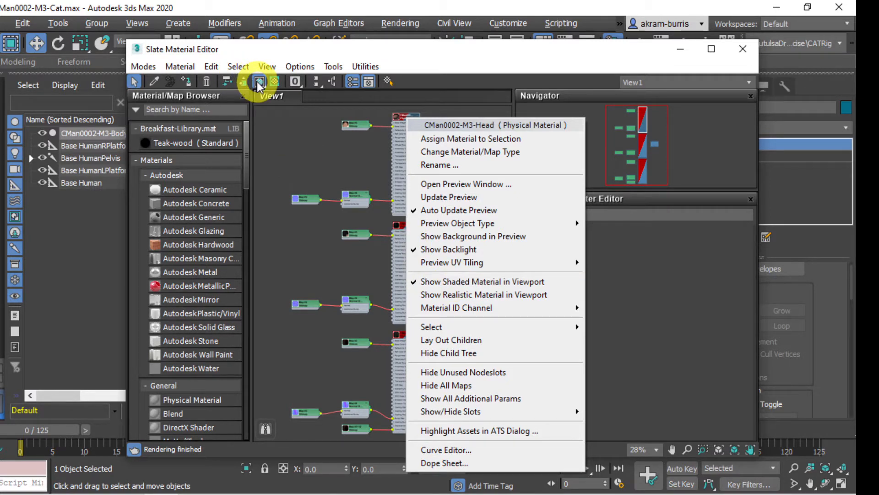
left_click(275, 136)
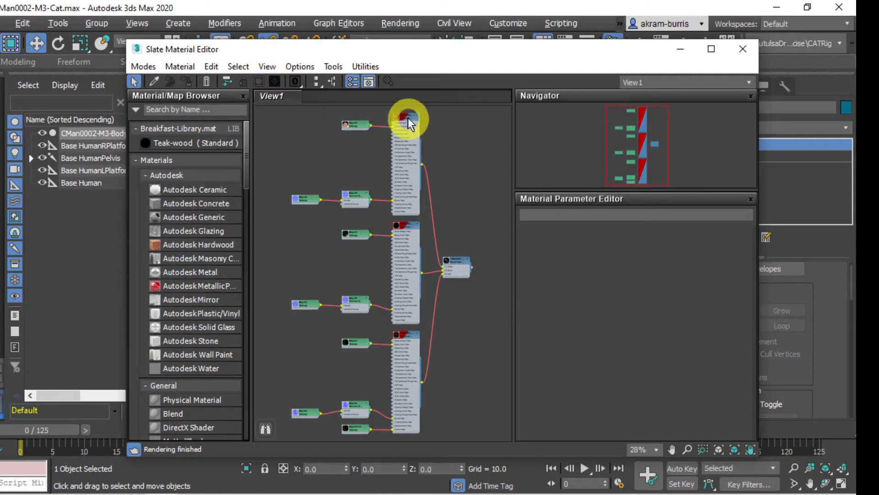
left_click(406, 117)
left_click(259, 81)
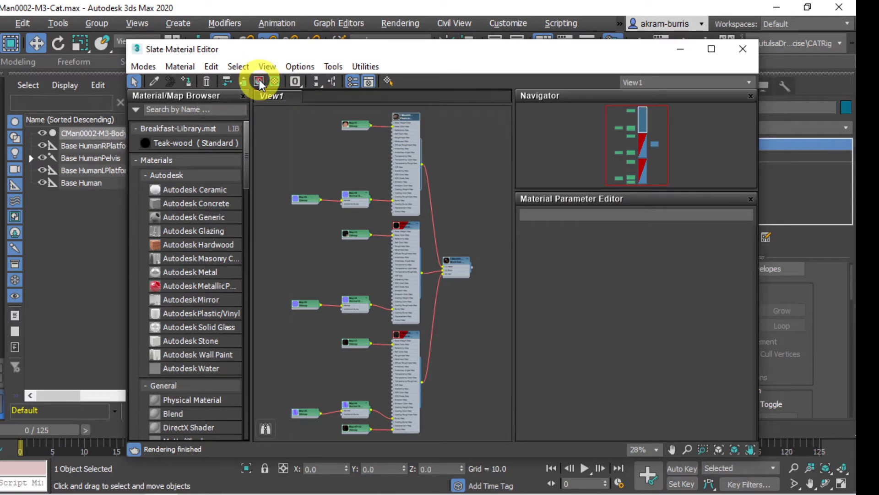
left_click(401, 225)
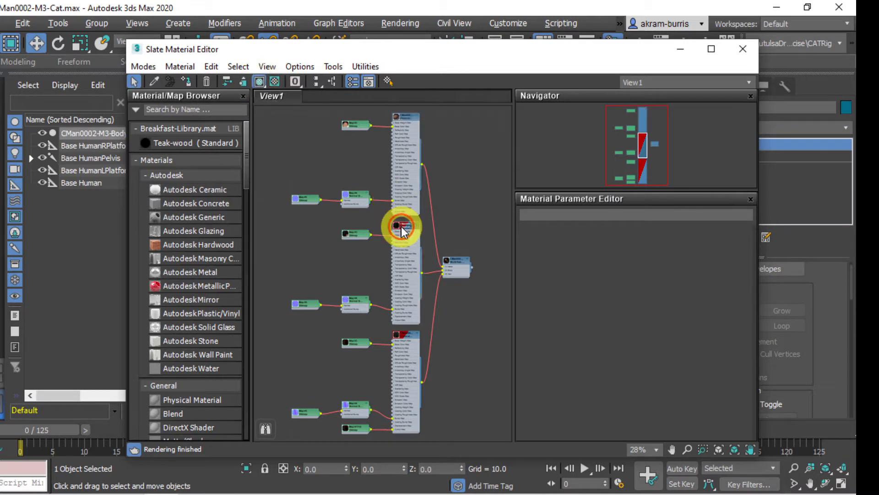
left_click(255, 84)
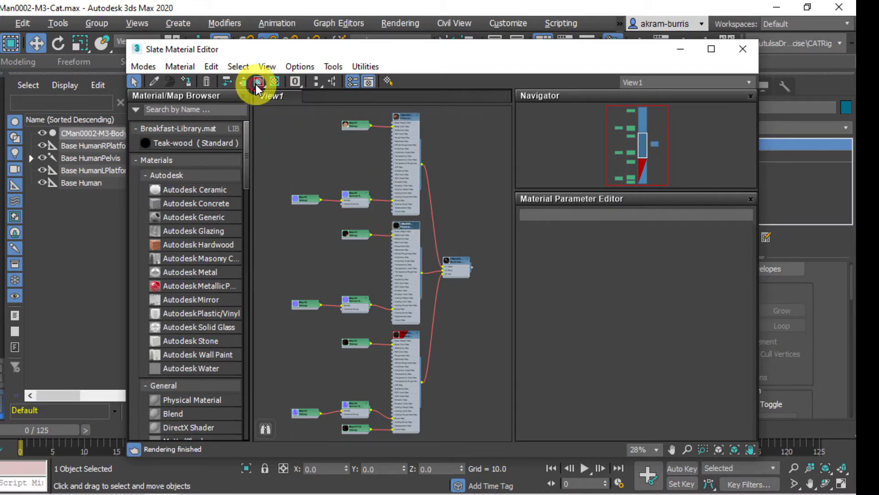
left_click(404, 336)
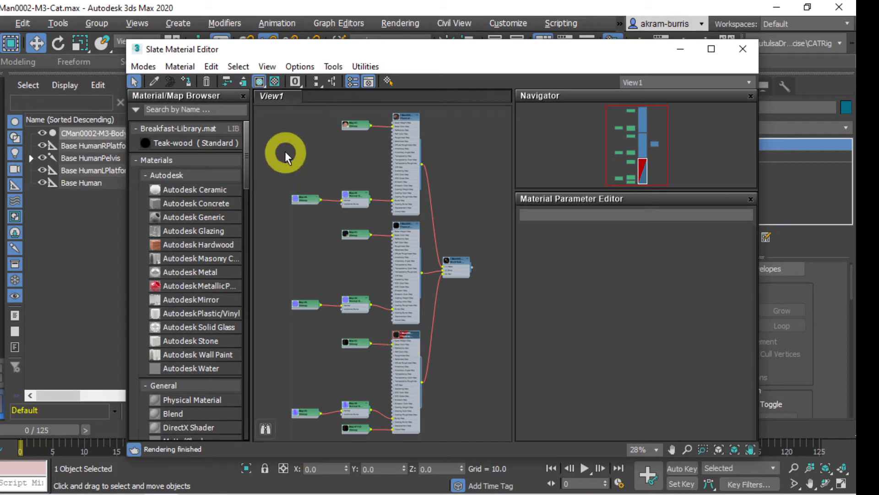
left_click(259, 82)
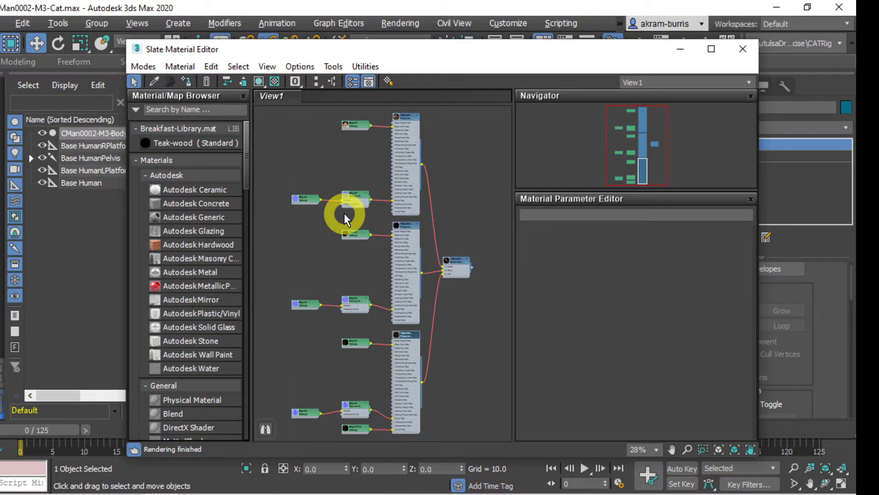
left_click(741, 50)
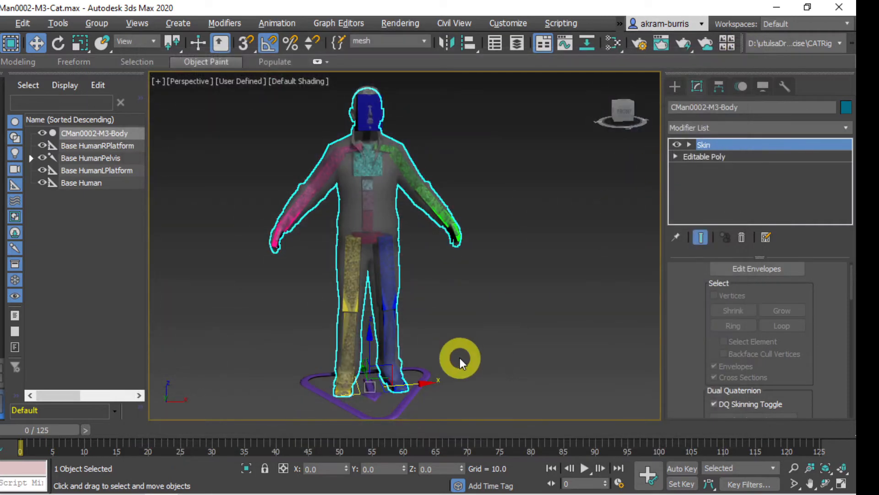
Step: Start editing the body's Skin envelopes and display the head bone's weights as colored vertices with colored faces turned off
left_click(731, 268)
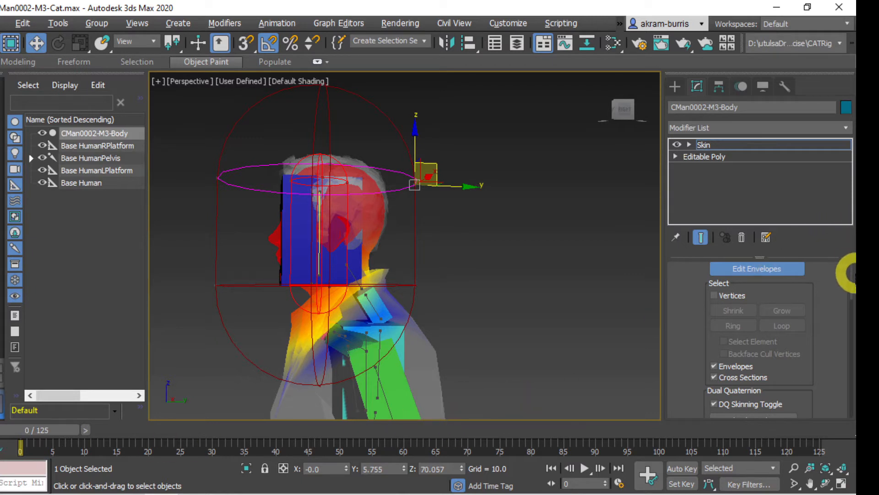
mouse_move(854, 283)
left_mouse_down()
mouse_move(851, 353)
mouse_move(845, 273)
mouse_move(848, 397)
left_mouse_up()
left_click(722, 404)
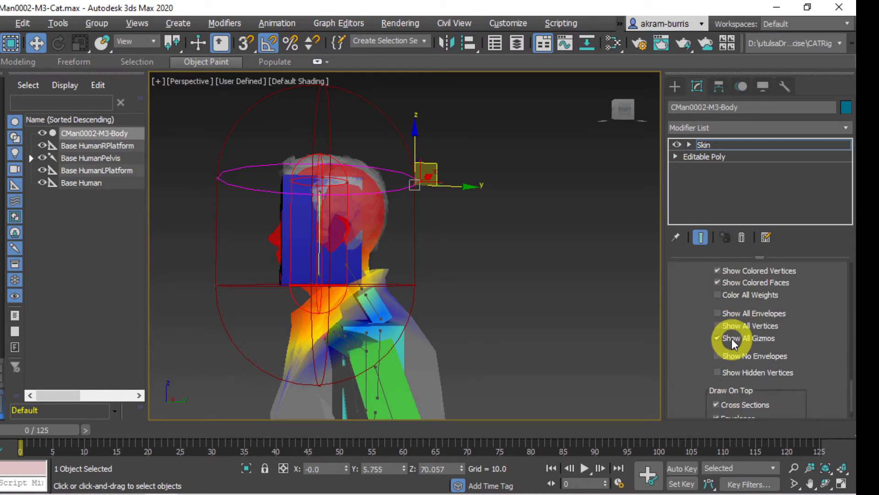
scroll(730, 339, "up", 2)
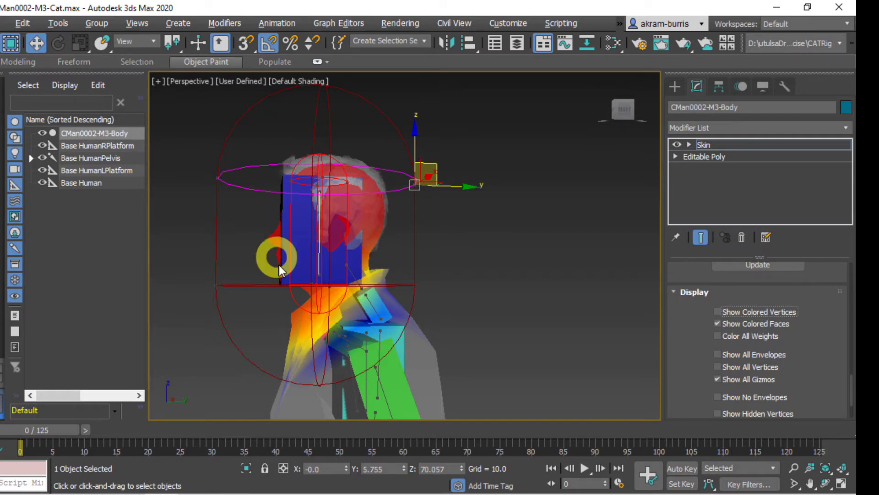
left_click(717, 323)
left_click(717, 312)
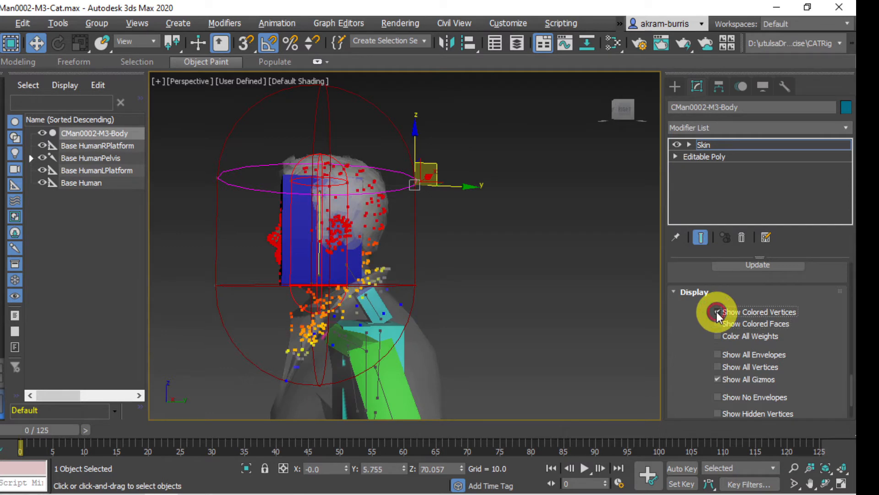
scroll(330, 212, "up", 3)
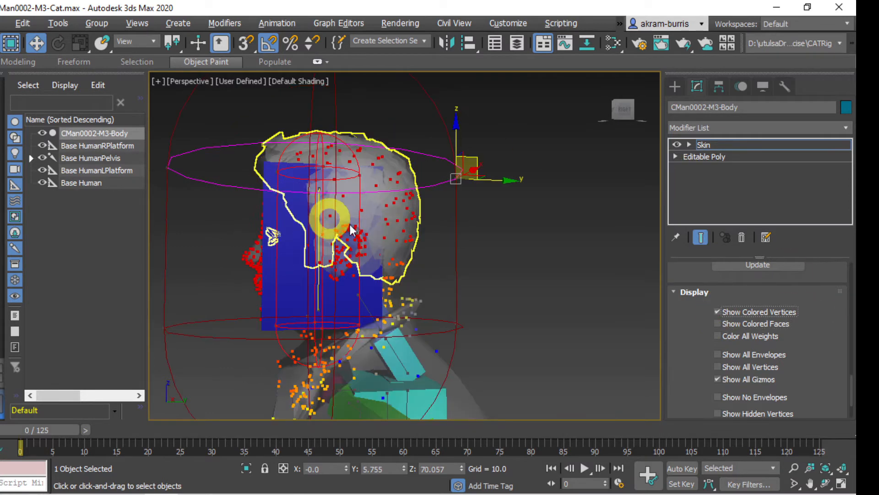
scroll(403, 263, "down", 4)
scroll(413, 265, "up", 3)
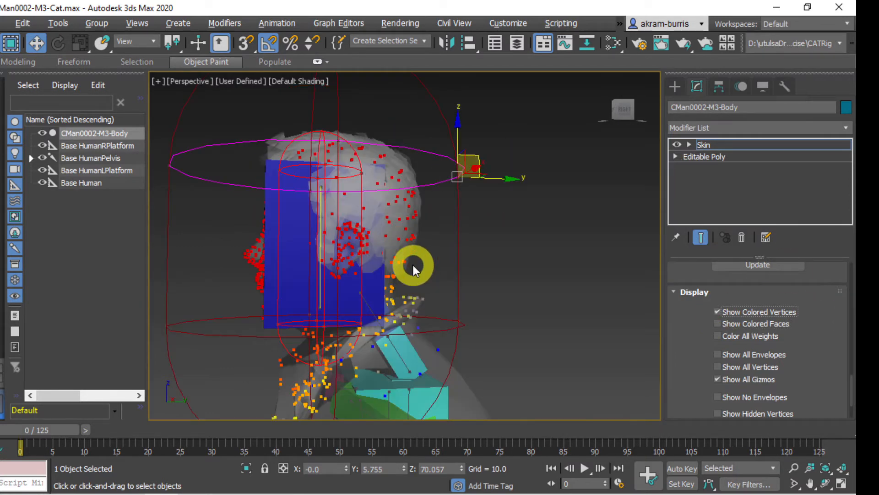
scroll(413, 265, "down", 2)
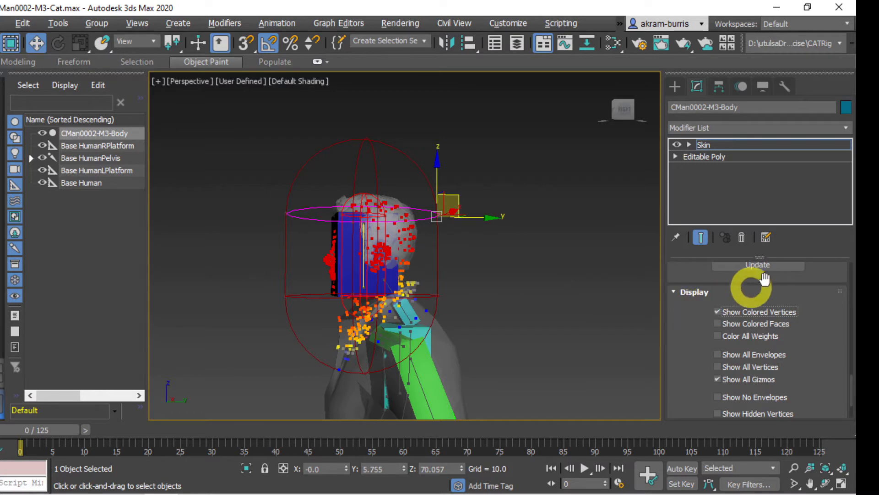
Step: Enable vertex selection in the Skin parameters, select the vertices around the shoulder and open the Weight Tool beside the character
left_click_drag(850, 383, 848, 261)
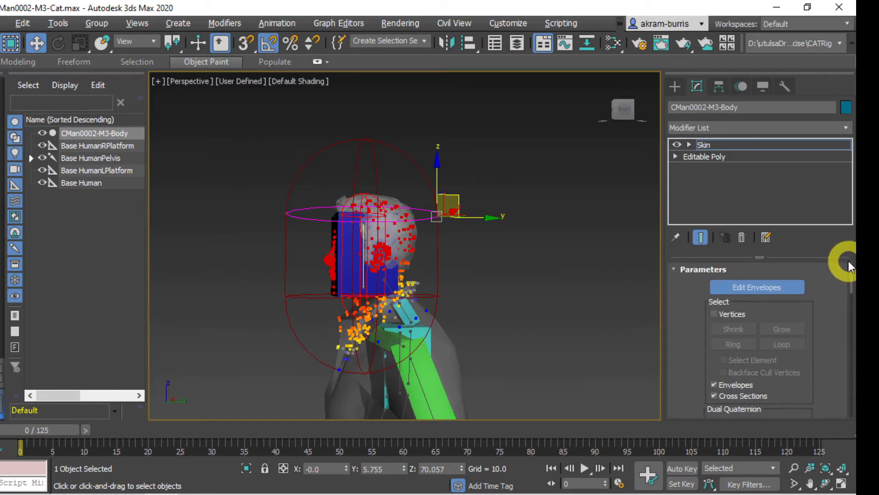
left_click(730, 315)
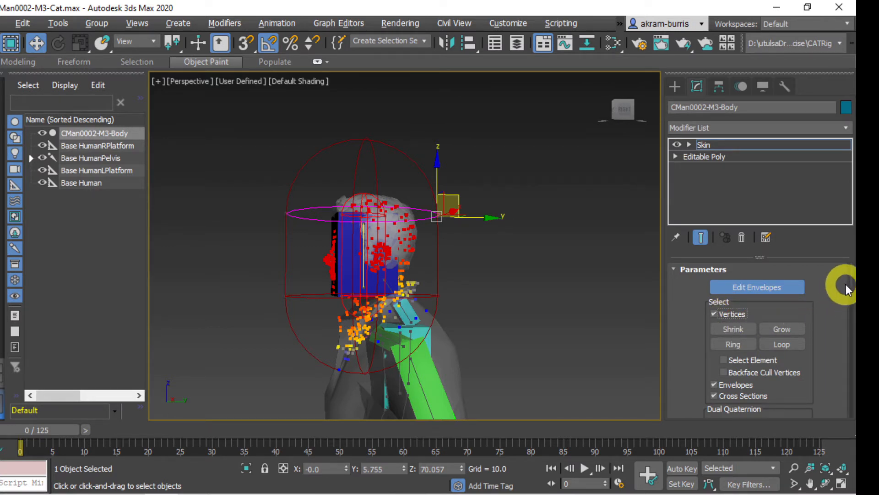
left_click_drag(850, 282, 805, 323)
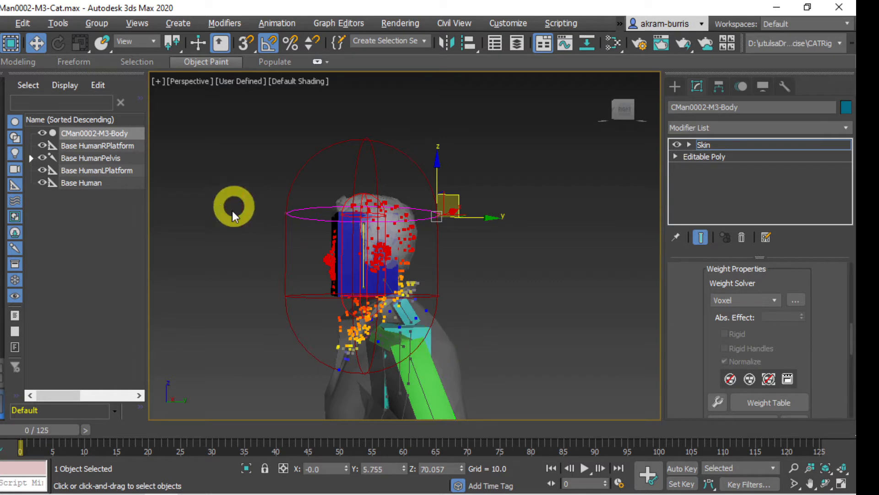
left_click_drag(464, 297, 391, 358)
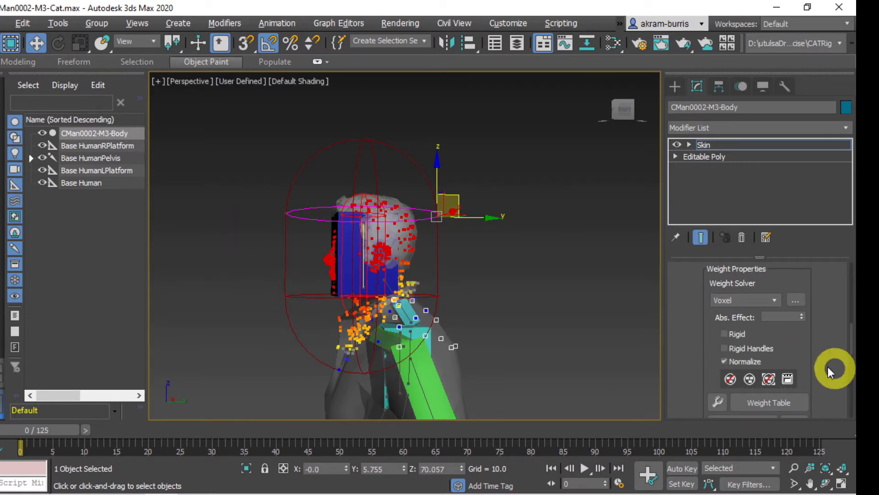
left_click(716, 402)
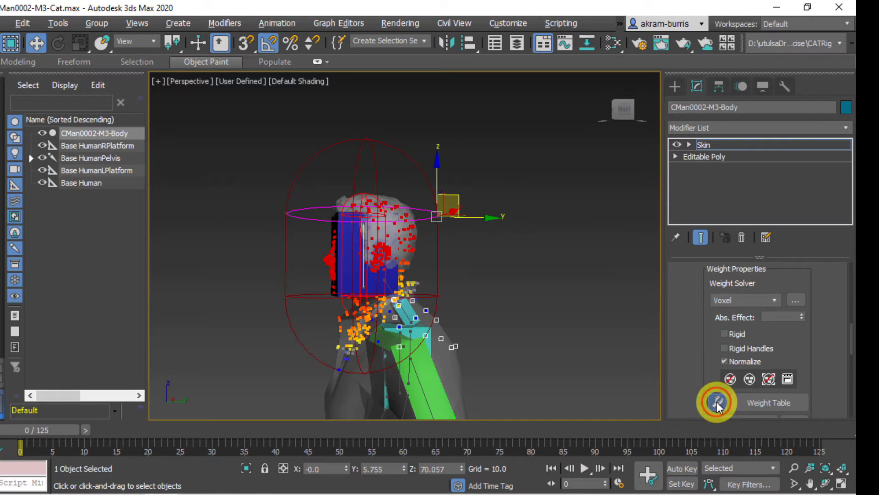
left_click_drag(15, 12, 199, 119)
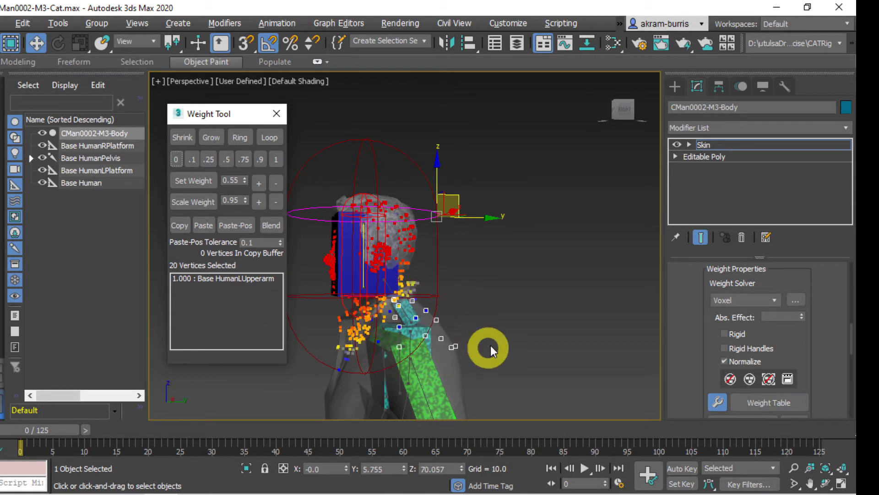
Step: Inspect the bone weights of a single shoulder vertex and of a shoulder vertex group, and close the Weight Tool
left_click(484, 323)
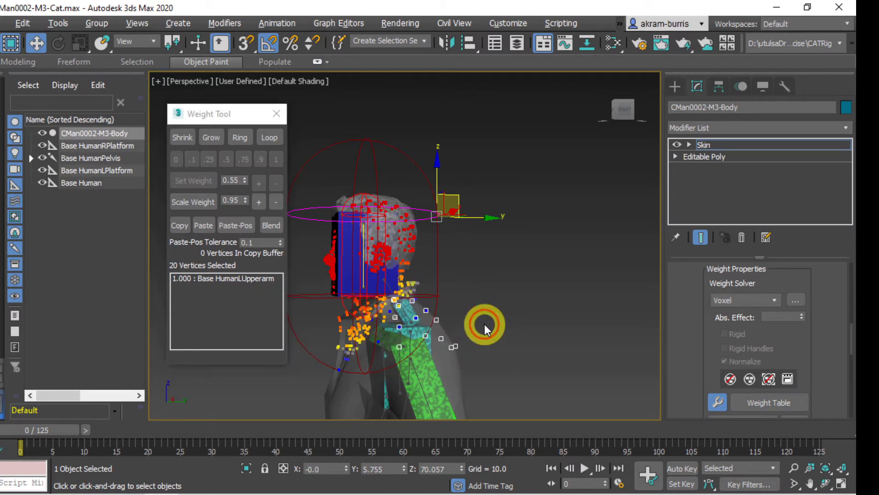
left_click(416, 318)
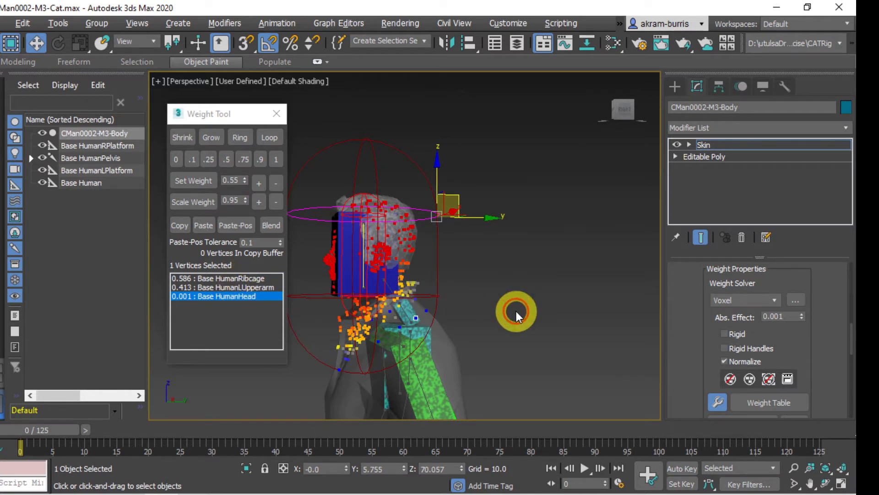
left_click_drag(516, 311, 383, 342)
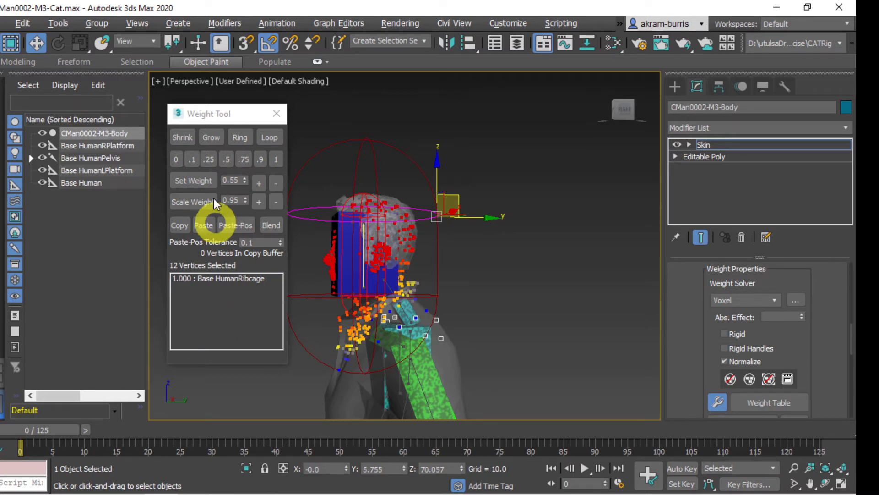
left_click(276, 113)
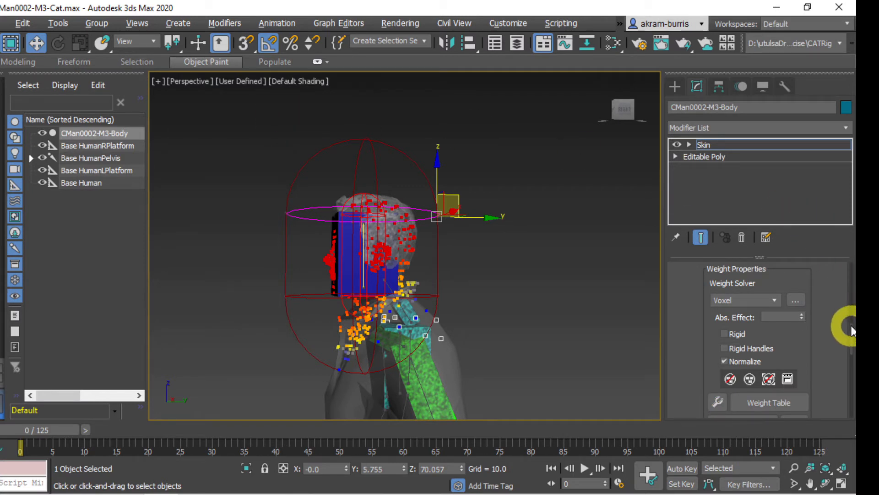
Step: Switch the Skin weight display to colored faces with colored vertices off, and examine the neck and shoulder weighting
left_click_drag(851, 338, 848, 377)
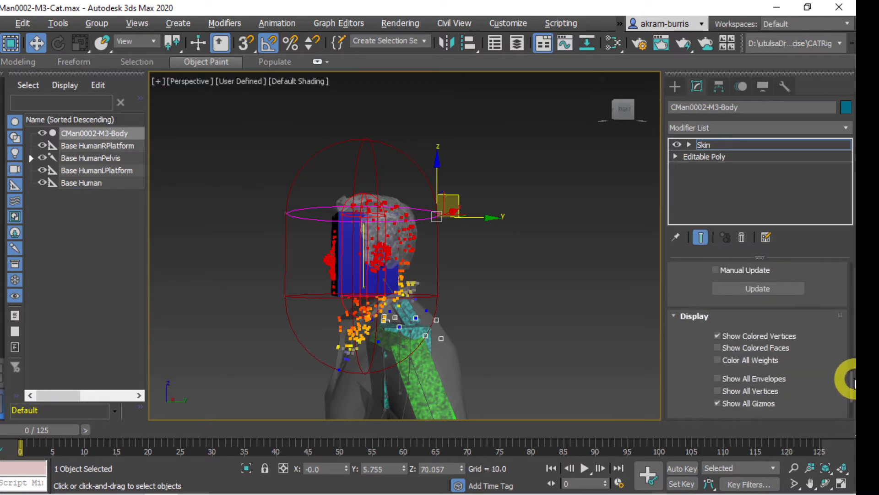
left_click(772, 347)
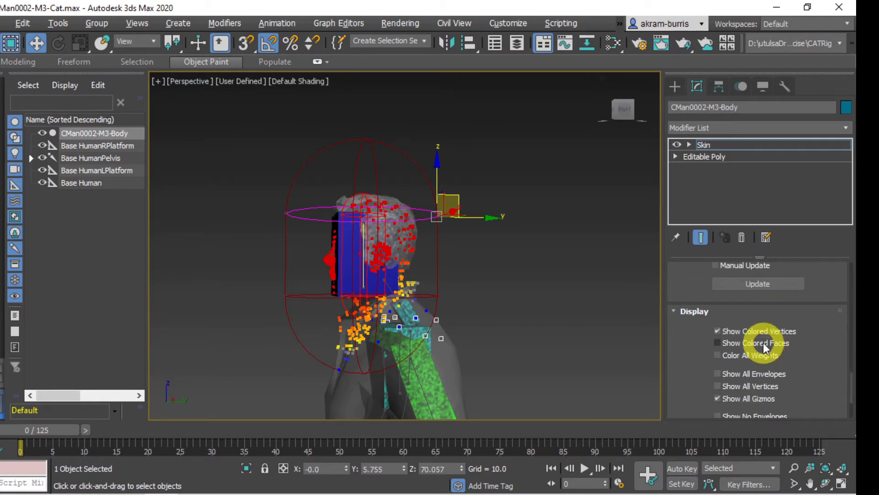
left_click(718, 331)
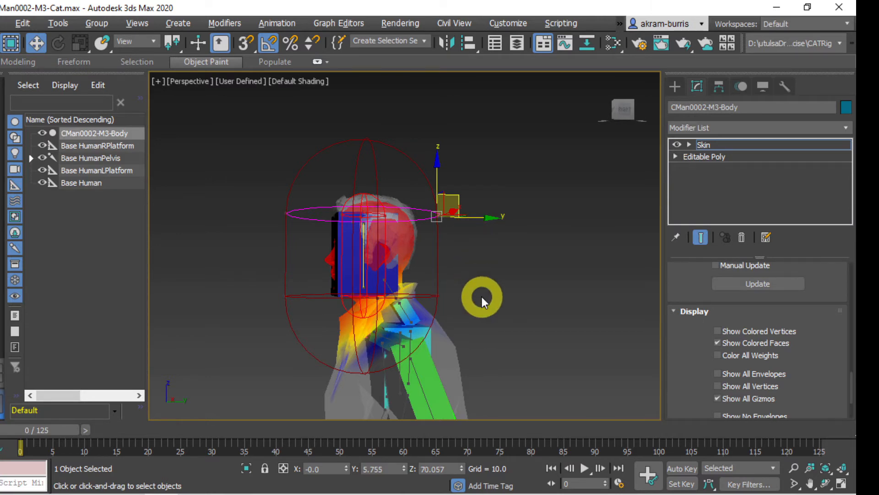
middle_click_drag(476, 296, 435, 216)
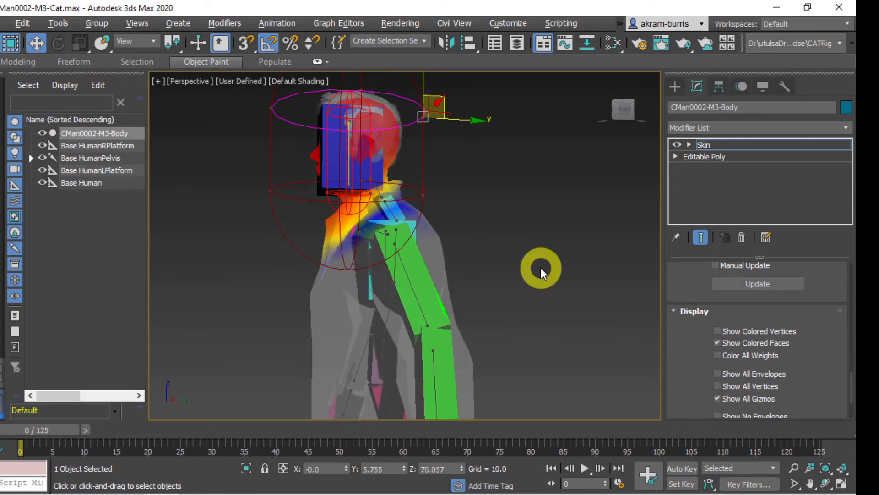
scroll(531, 256, "up", 5)
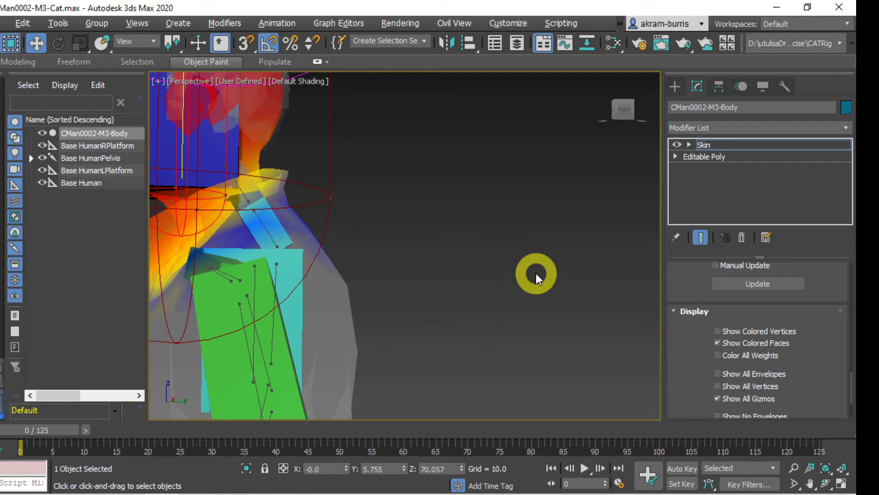
scroll(536, 278, "down", 4)
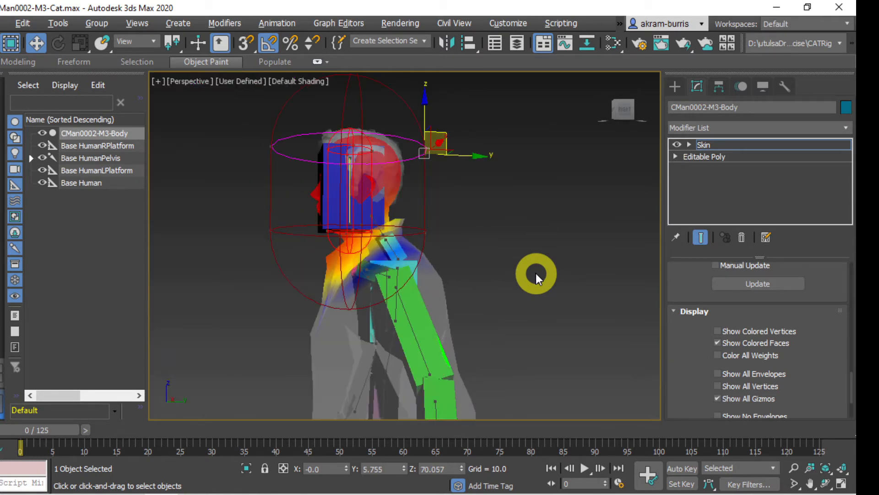
Step: Turn on Edged Faces in the Perspective viewport and go to the Skin modifier's Weight Properties
left_click(287, 81)
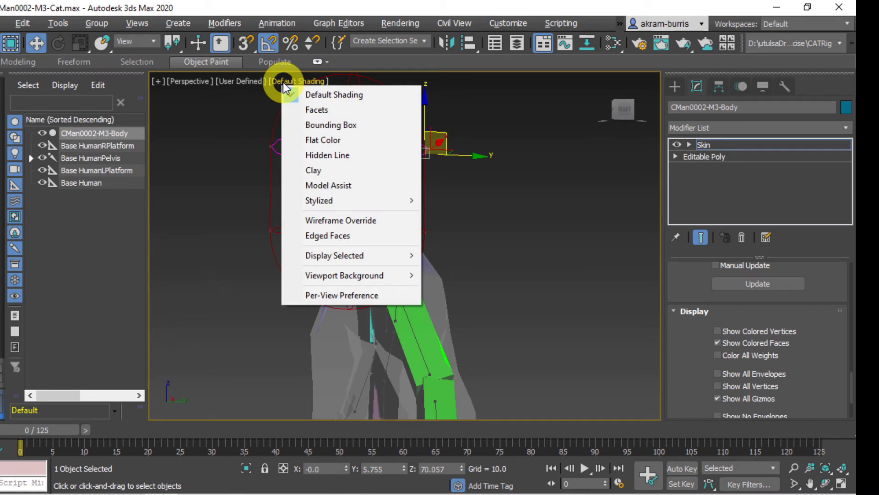
left_click(354, 235)
middle_click_drag(481, 253, 483, 246, "alt")
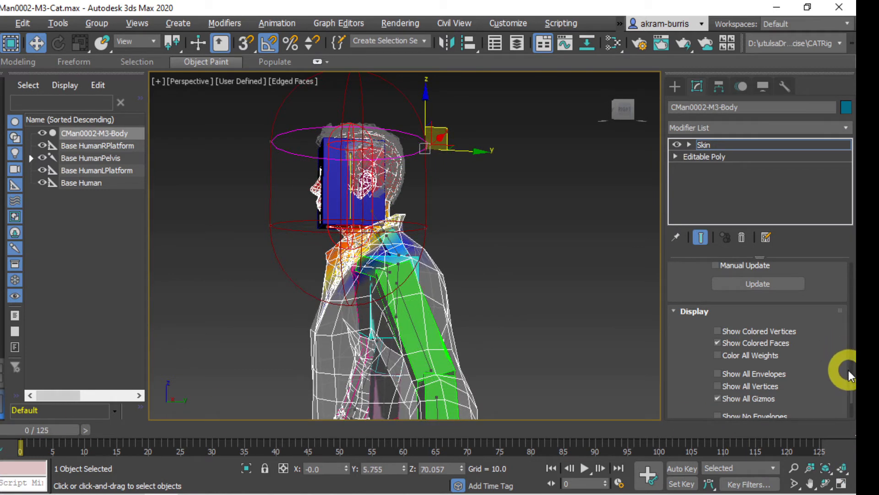
scroll(850, 380, "up", 3)
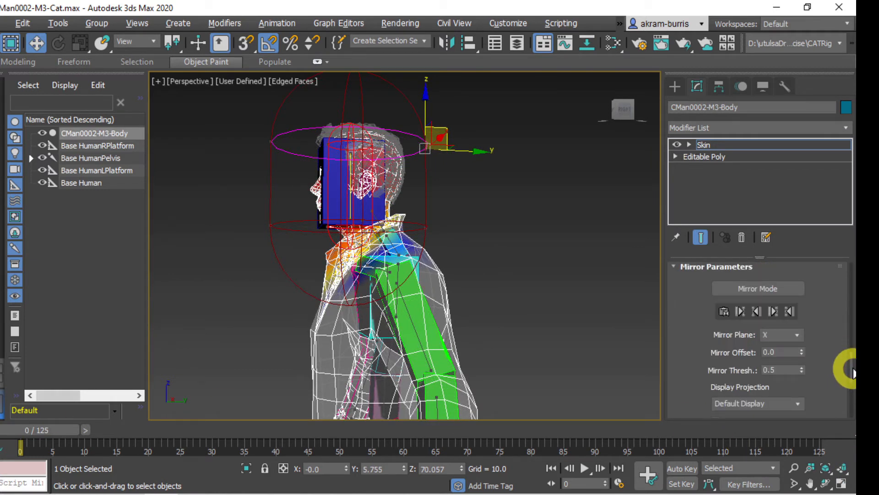
left_click_drag(852, 369, 850, 340)
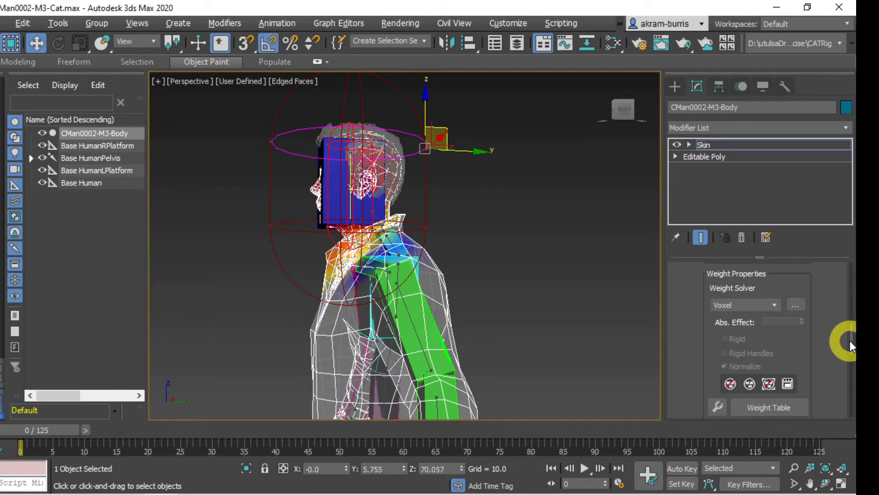
Step: Activate Paint Weights for the Skin modifier and set the painter brush's maximum size to 25
scroll(757, 359, "down", 3)
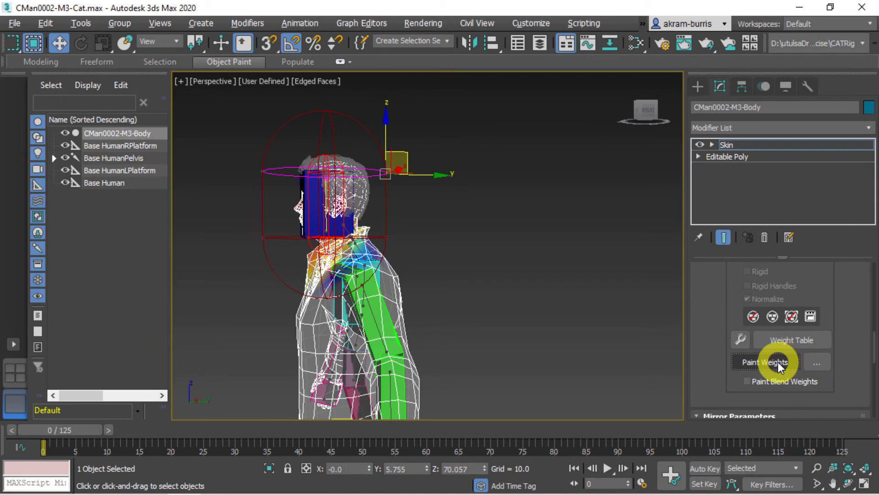
left_click(778, 365)
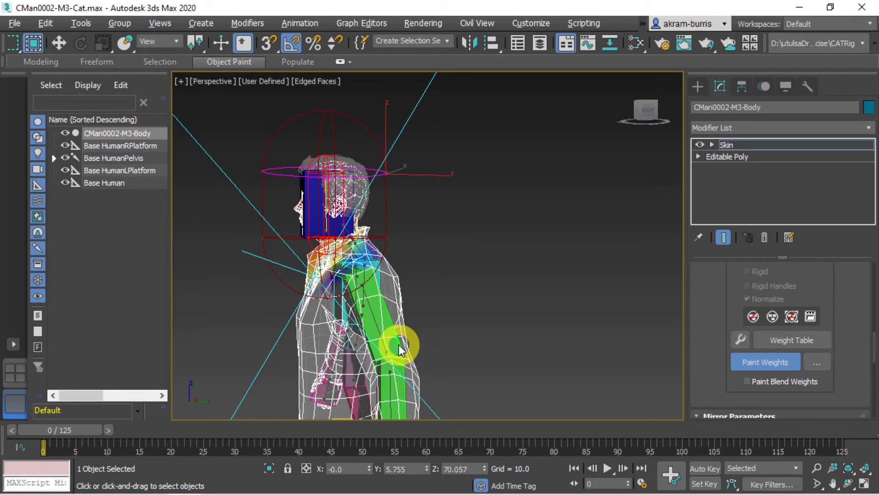
left_click(818, 362)
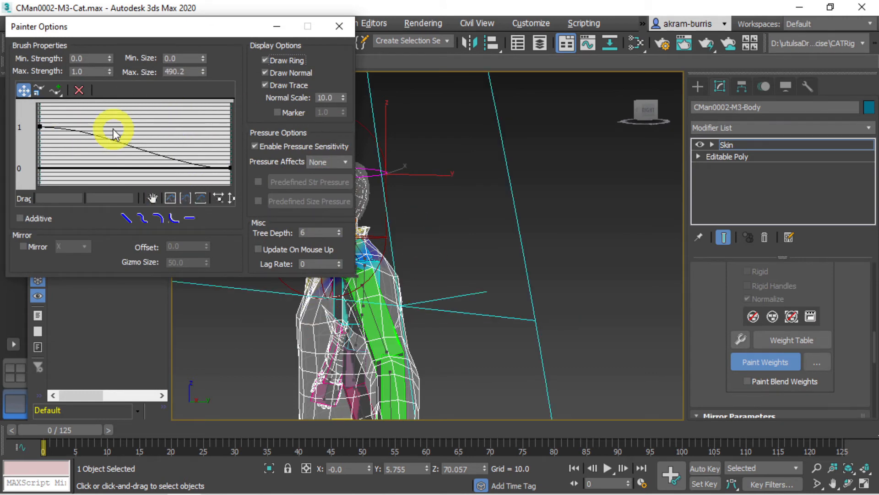
left_click(189, 71)
double_click(188, 71)
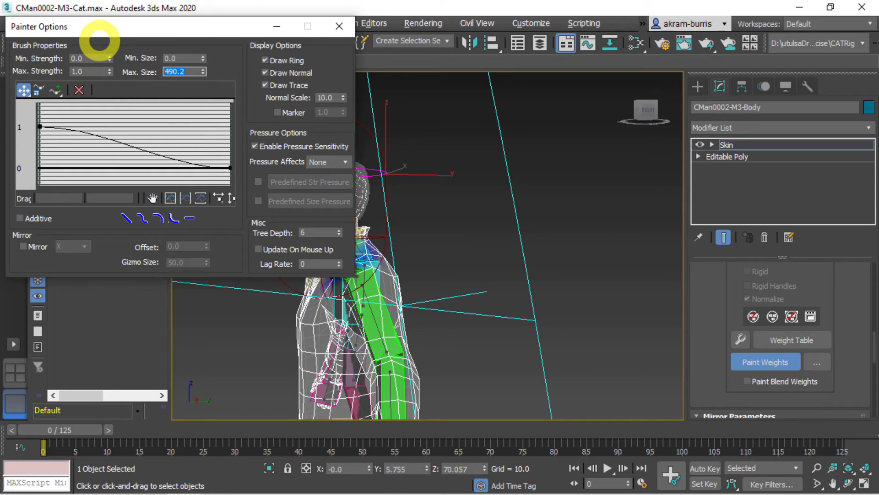
type("25")
left_click(340, 27)
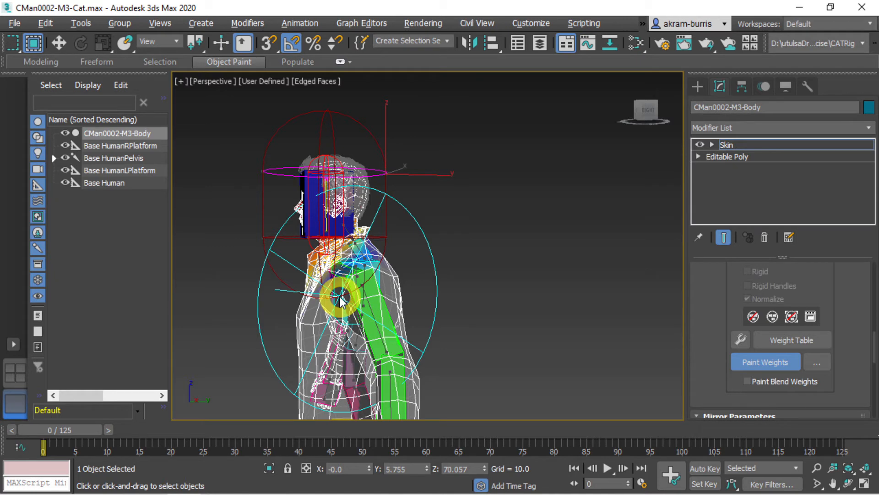
Step: Shrink the paint brush, try painting the head bone's weight around the neck and shoulder, and undo the painting
mouse_move(340, 297)
left_mouse_down("ctrl+shift")
mouse_move(405, 443)
mouse_move(389, 422)
mouse_move(398, 444)
mouse_move(391, 411)
mouse_move(395, 433)
left_mouse_up("ctrl+shift")
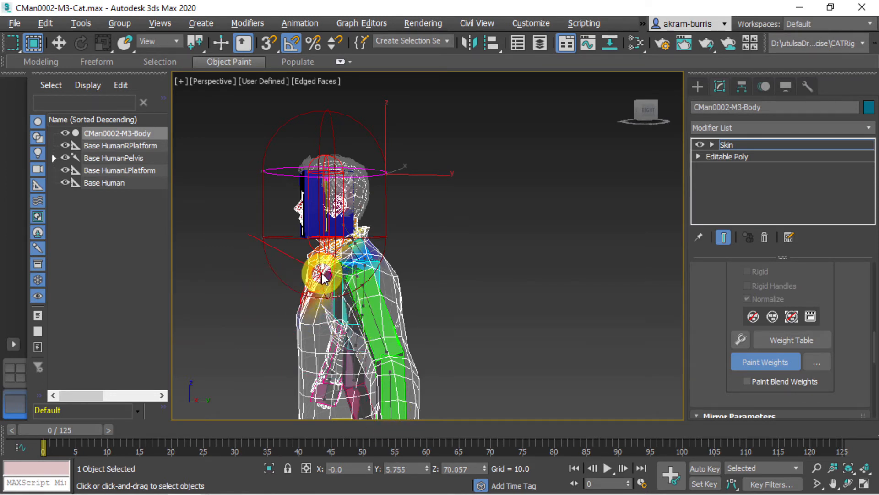
mouse_move(311, 292)
left_mouse_down()
mouse_move(378, 255)
mouse_move(334, 274)
mouse_move(378, 255)
mouse_move(301, 270)
mouse_move(359, 257)
mouse_move(345, 252)
mouse_move(348, 288)
mouse_move(327, 302)
mouse_move(386, 257)
mouse_move(342, 255)
mouse_move(296, 289)
mouse_move(392, 239)
left_mouse_up()
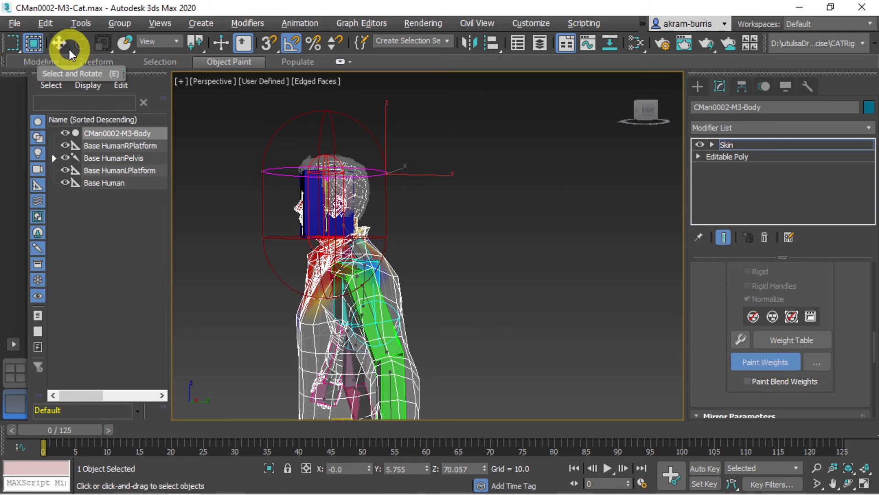
left_click_drag(70, 46, 451, 39)
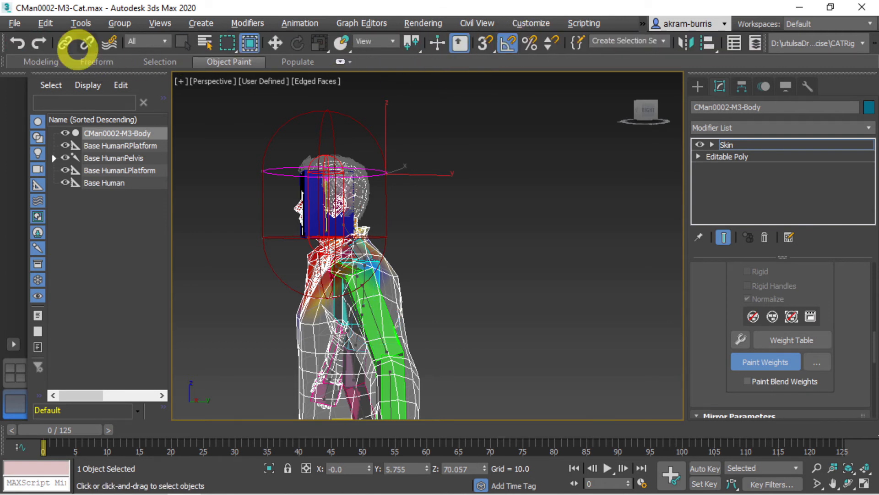
left_click(20, 44)
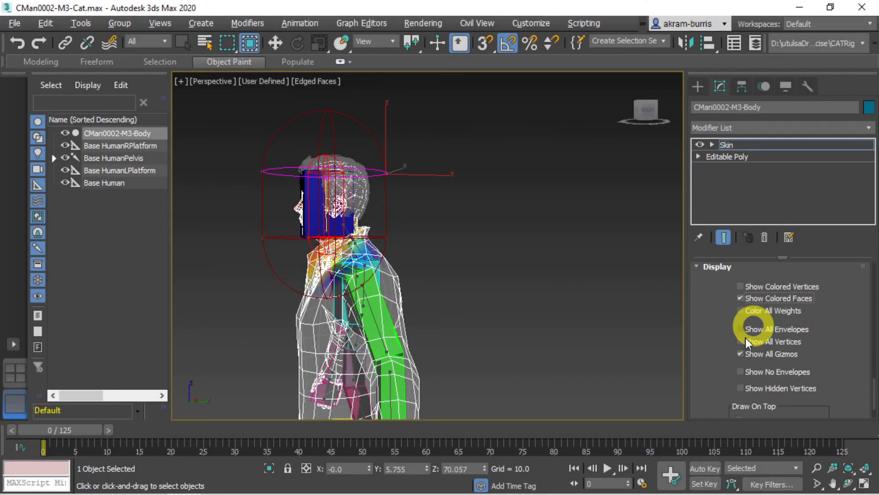
Step: Turn off Show All Gizmos and Show Colored Faces for the Skin modifier, and turn off Edged Faces in the Perspective viewport
left_click(741, 353)
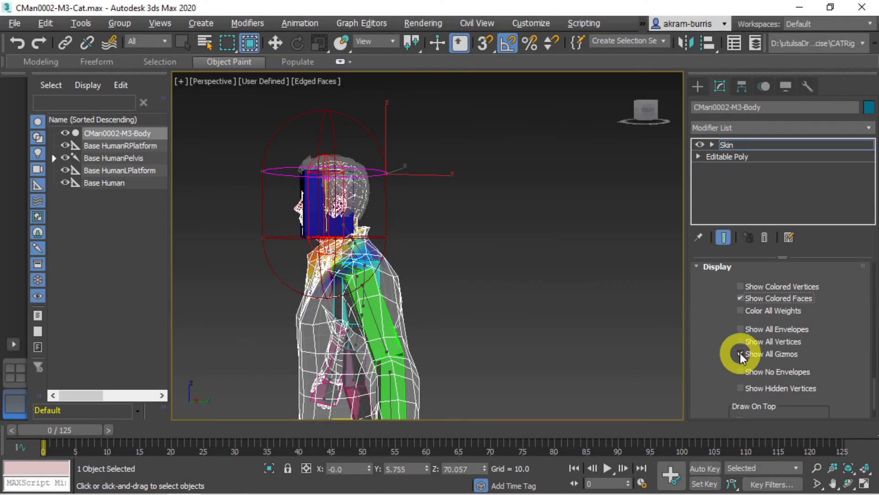
left_click(740, 298)
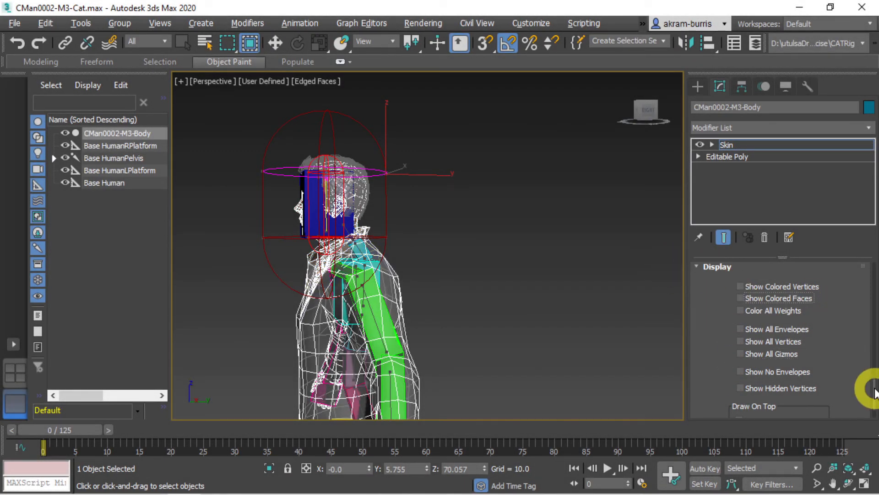
left_click(301, 81)
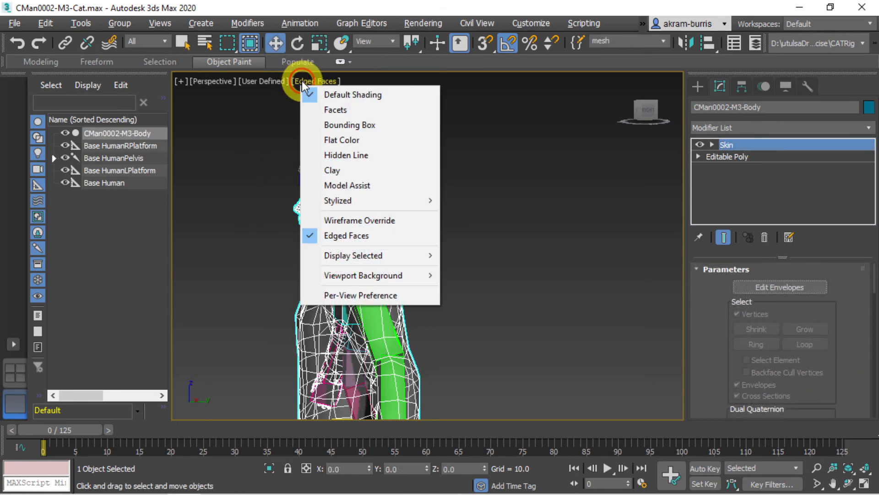
left_click(359, 235)
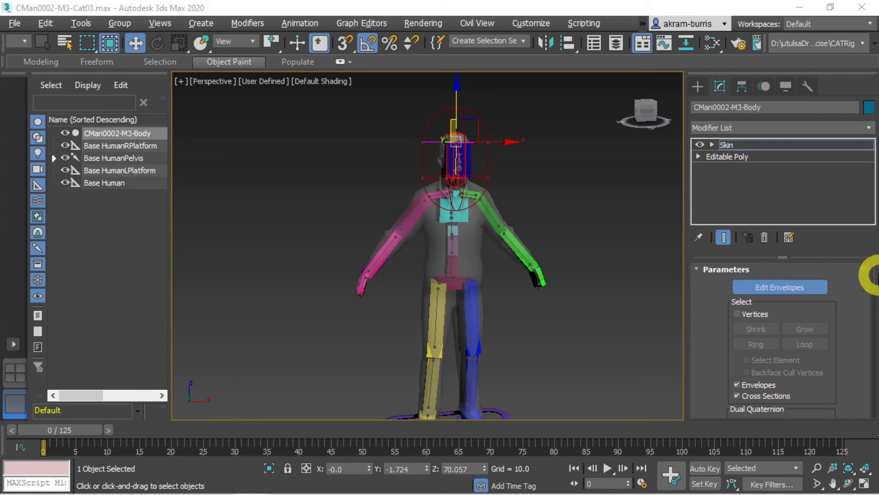
Step: Turn on Mirror Mode in the Skin's Mirror Parameters, examine the vertices and bones on both body sides, and turn it off
left_click(875, 277)
mouse_move(874, 279)
left_mouse_down()
mouse_move(876, 365)
mouse_move(870, 275)
mouse_move(842, 270)
left_mouse_up()
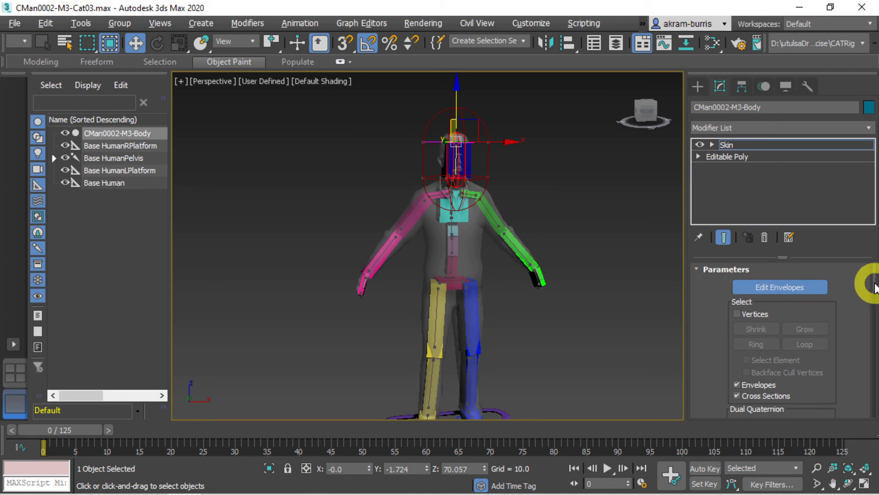
left_click_drag(875, 288, 865, 369)
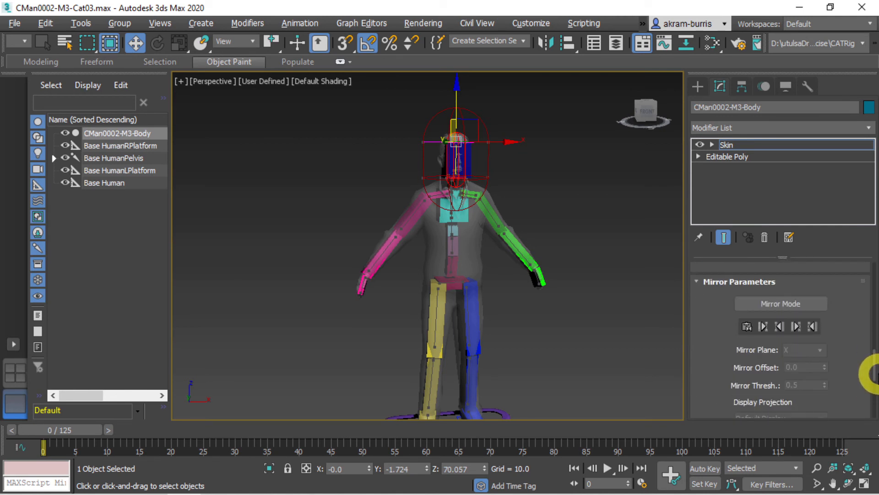
left_click(804, 306)
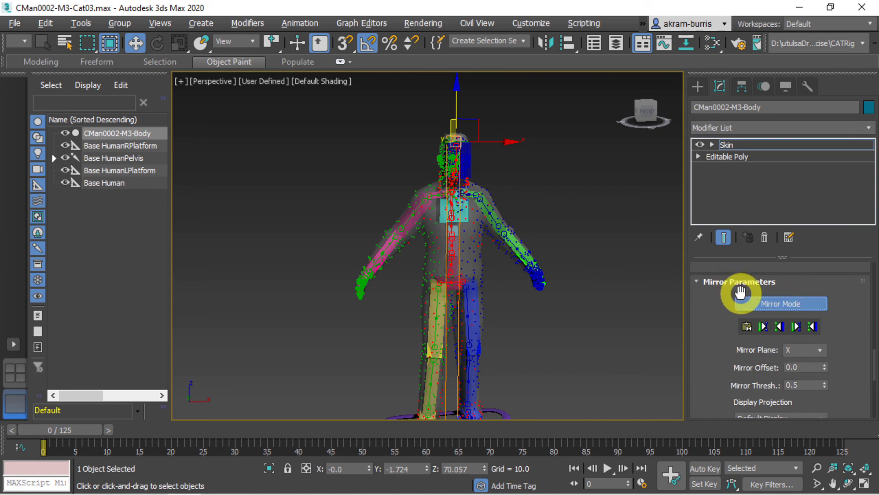
left_click(746, 305)
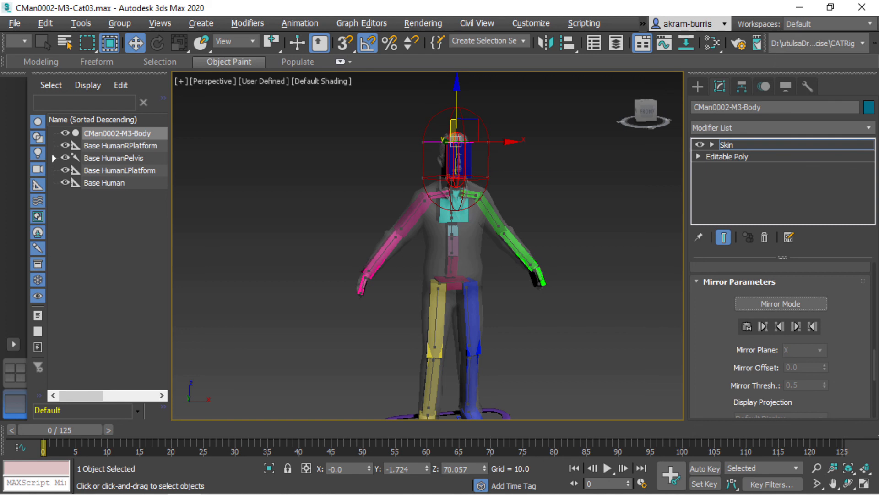
Step: Exit envelope editing on the body's Skin modifier and go to the bone list in its parameters
scroll(847, 350, "up", 10)
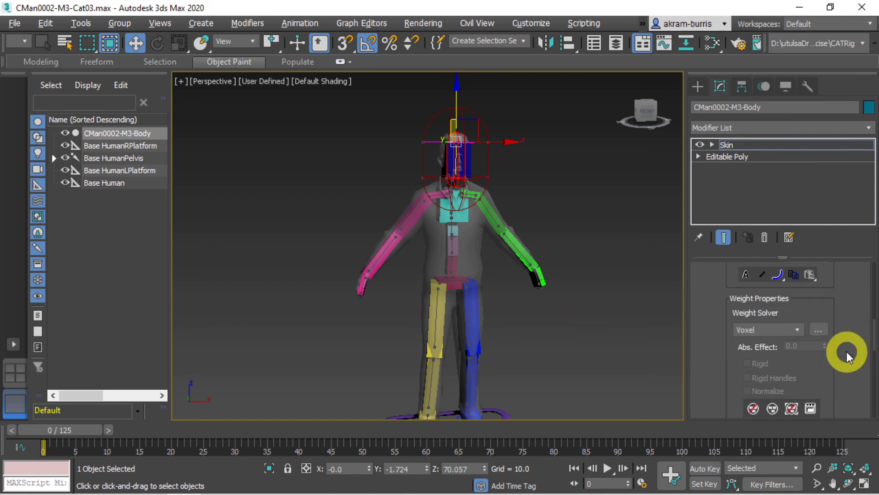
scroll(847, 351, "up", 3)
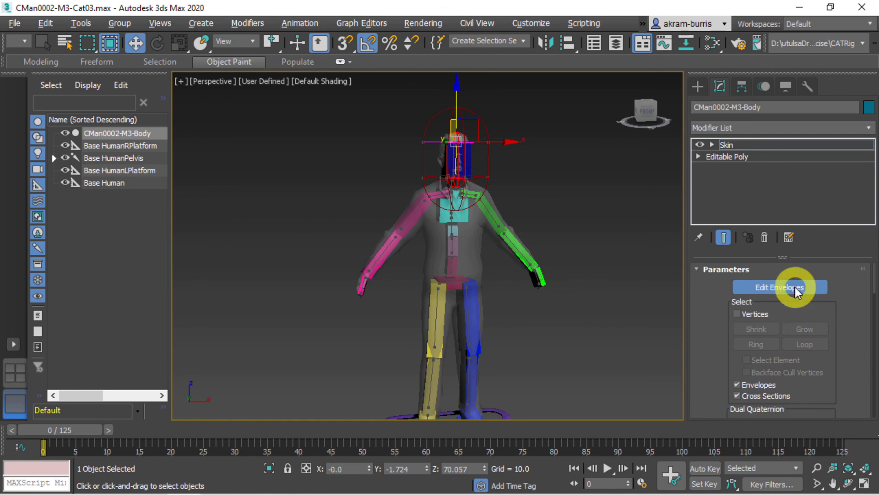
left_click(795, 287)
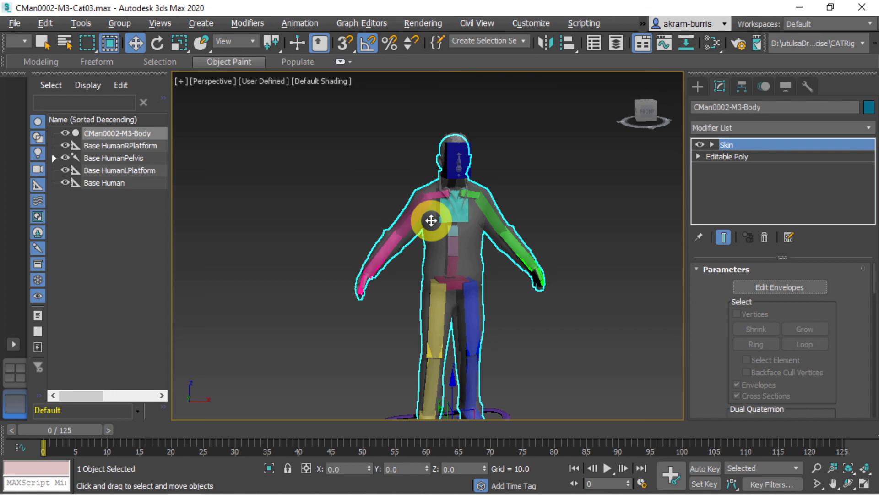
scroll(826, 334, "down", 10)
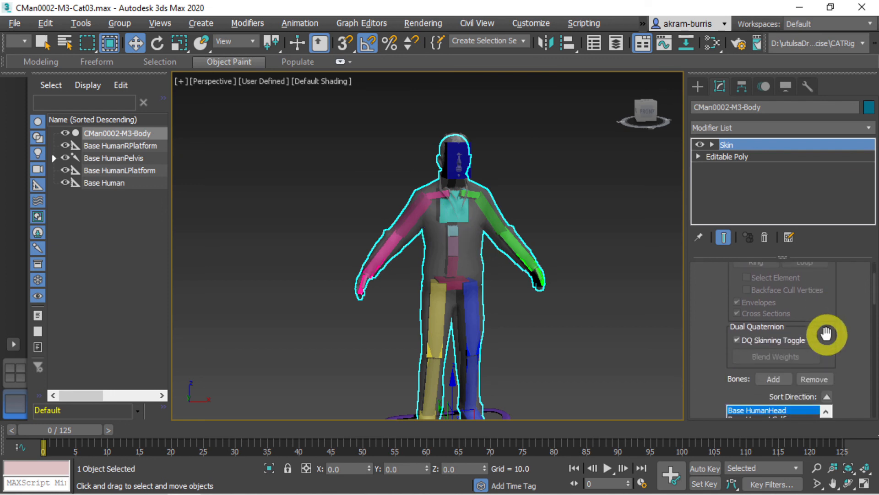
scroll(826, 357, "down", 3)
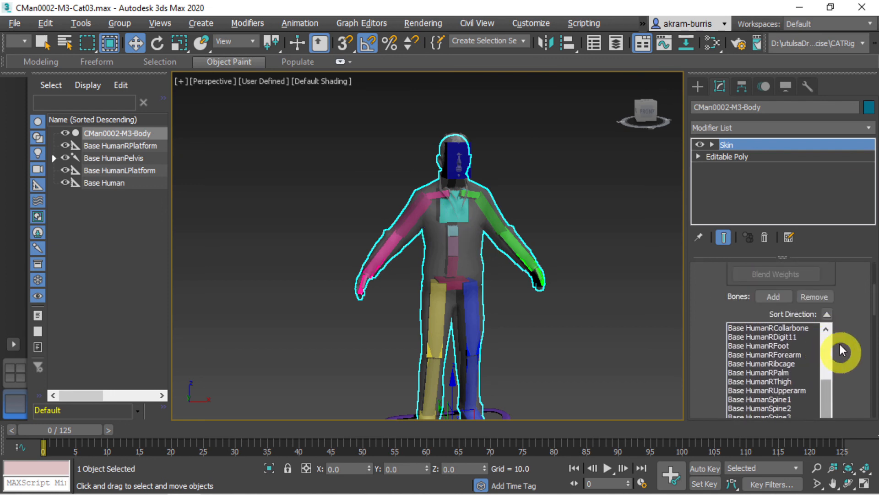